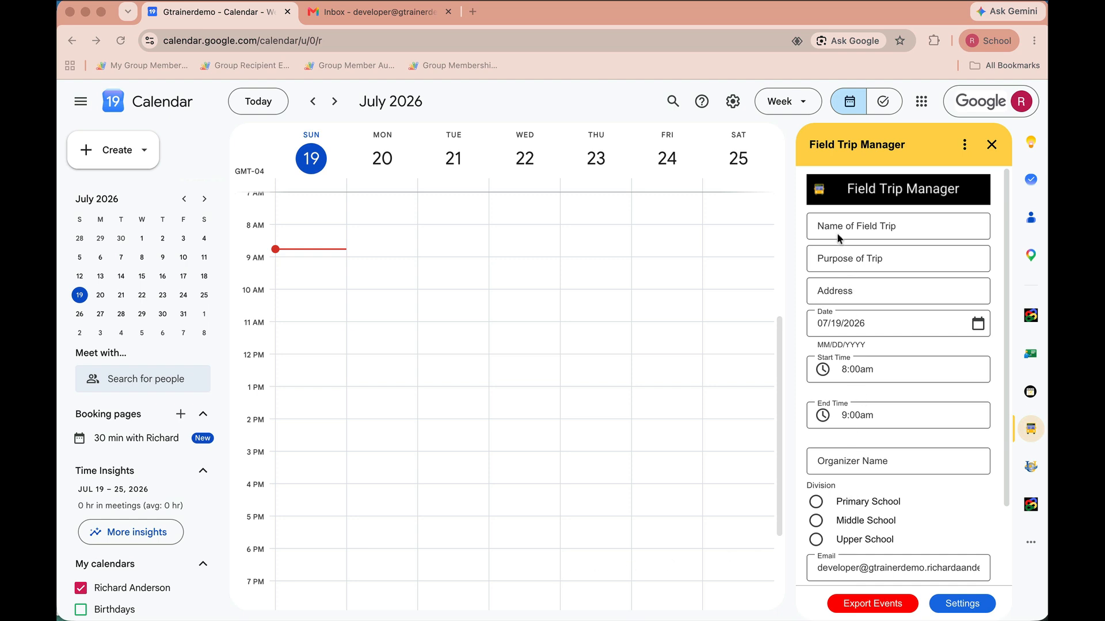
Name the field trip "Zoo Trip", set its purpose to "Learn about animals" and fill in the destination's street address
{"action": "left_click", "coordinate": [856, 227]}
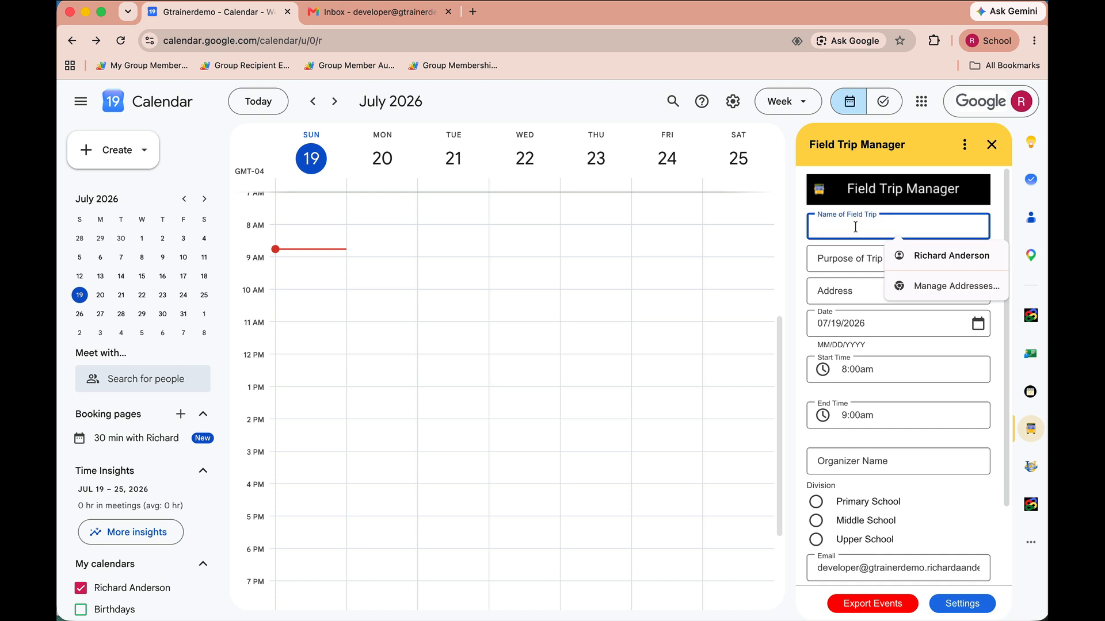
{"action": "type", "text": "Zoo Trip"}
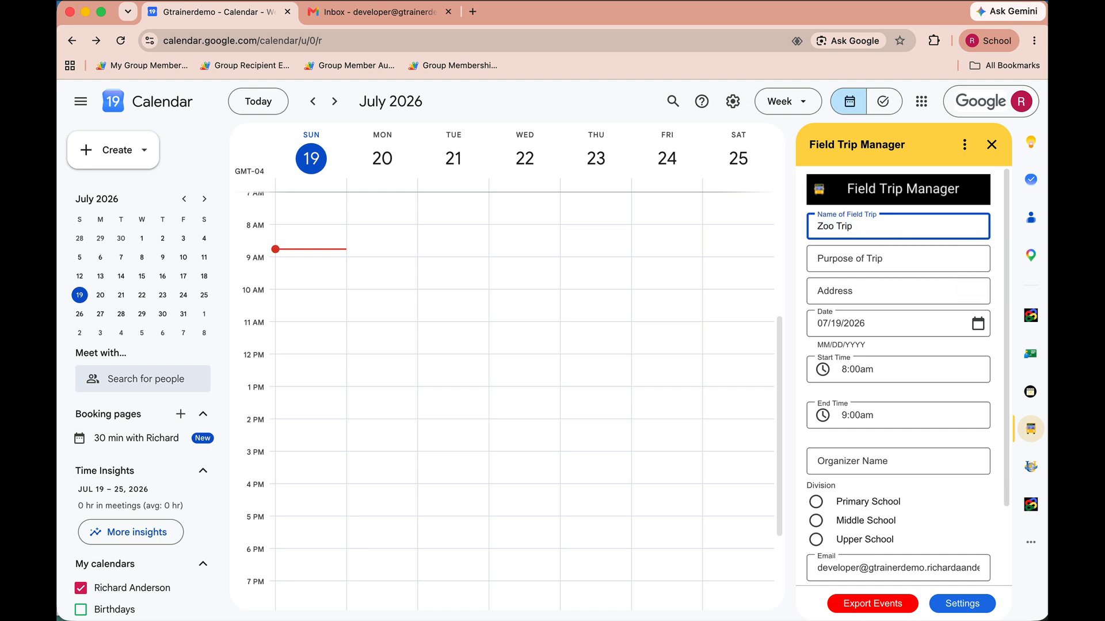
{"action": "left_click", "coordinate": [856, 258]}
{"action": "type", "text": "Learn ab"}
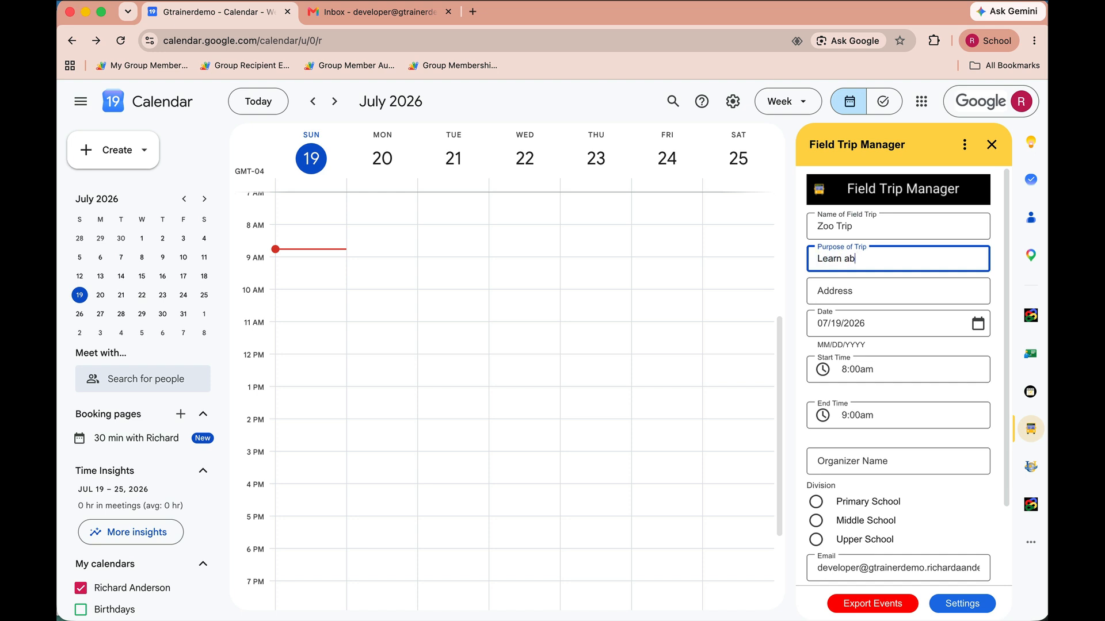
{"action": "type", "text": "out animals"}
{"action": "left_click", "coordinate": [852, 288]}
{"action": "type", "text": "123 "}
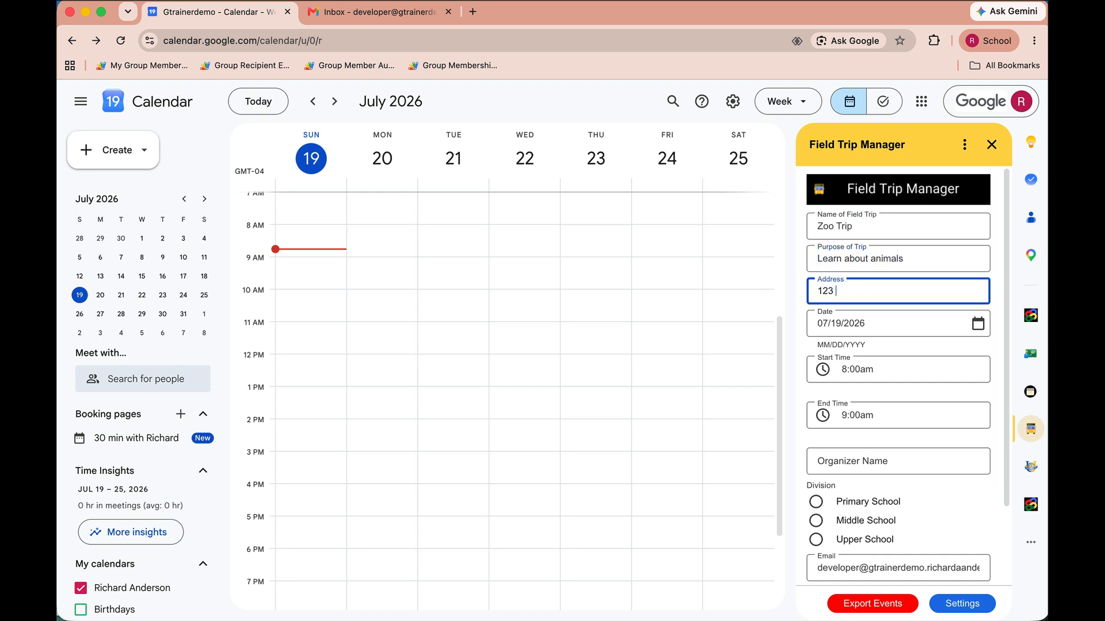
{"action": "type", "text": "Zoo Way"}
Set the field trip's date to 07/21/2026 and its end time to 10:00am
{"action": "left_click", "coordinate": [977, 324]}
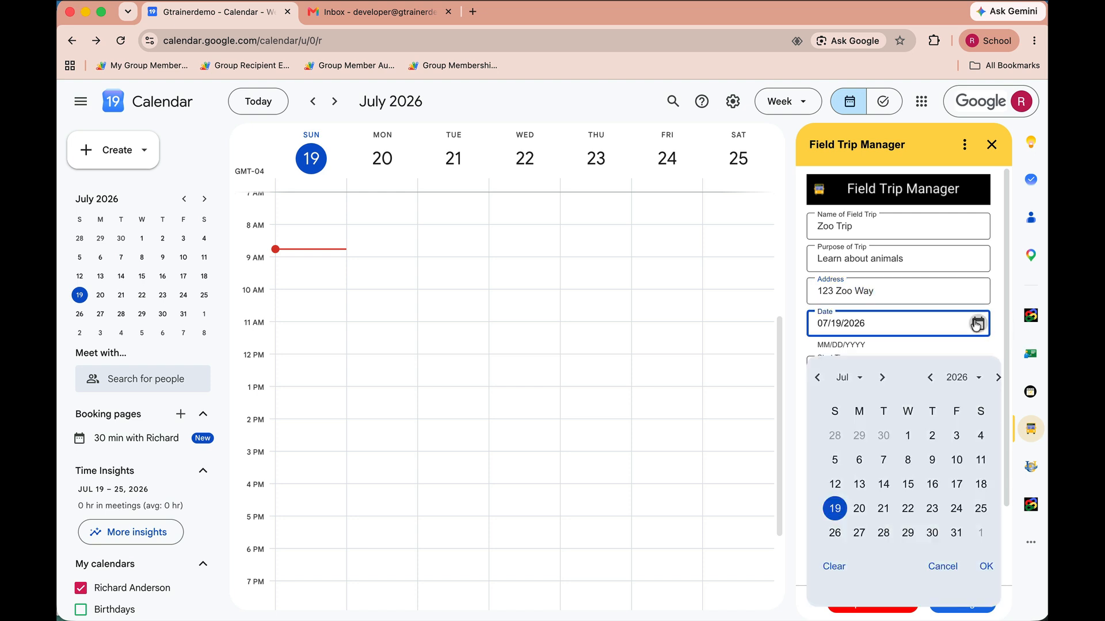
{"action": "left_click", "coordinate": [884, 509]}
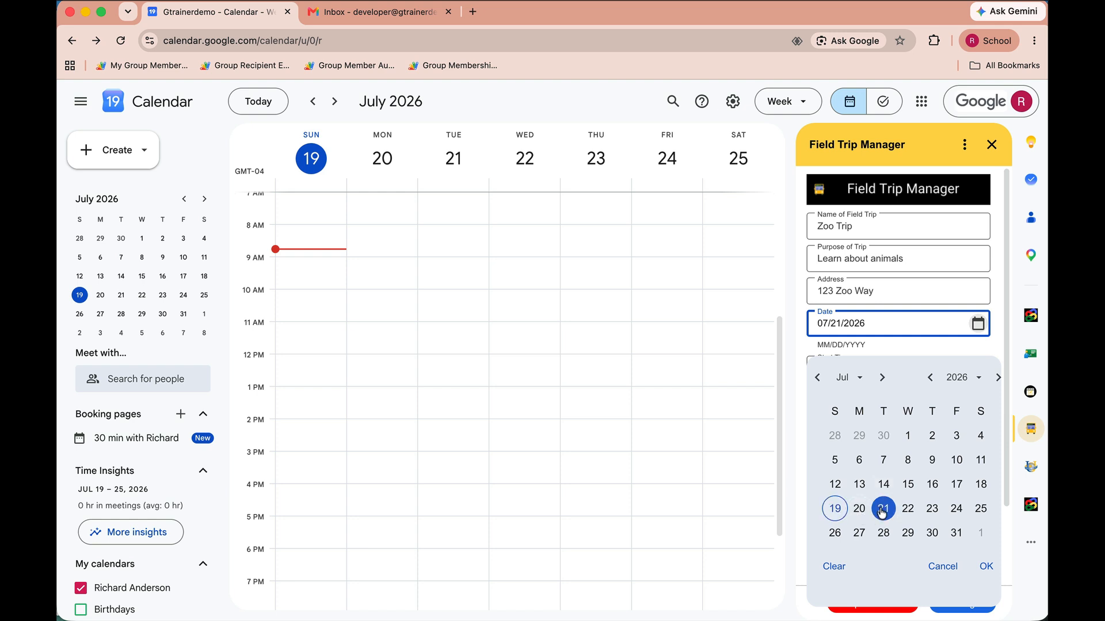
{"action": "left_click", "coordinate": [986, 567]}
{"action": "scroll", "coordinate": [914, 471], "scroll_direction": "down", "scroll_amount": 2}
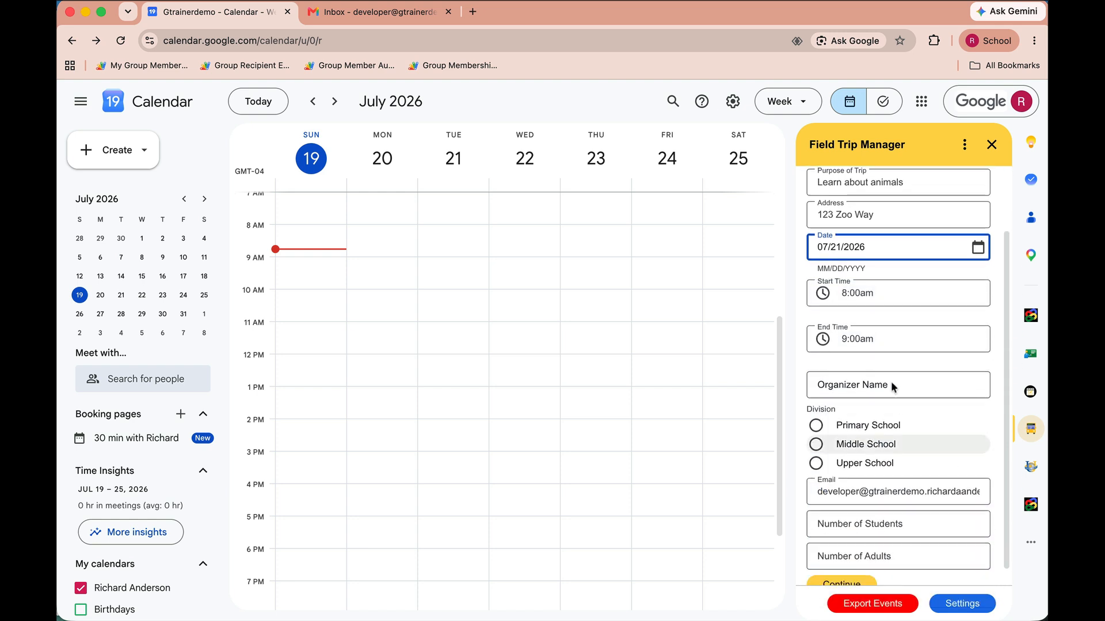
{"action": "left_click", "coordinate": [873, 342]}
{"action": "scroll", "coordinate": [869, 440], "scroll_direction": "down", "scroll_amount": 4}
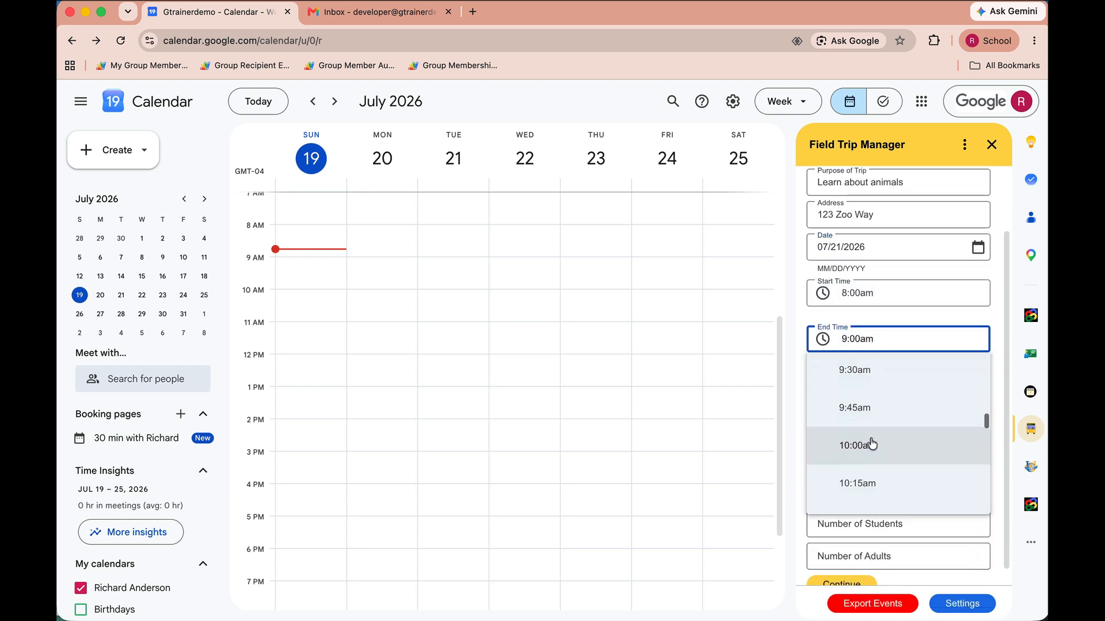
{"action": "left_click", "coordinate": [870, 445]}
Enter the organizer's first name and choose Primary School as the division
{"action": "left_click", "coordinate": [839, 382]}
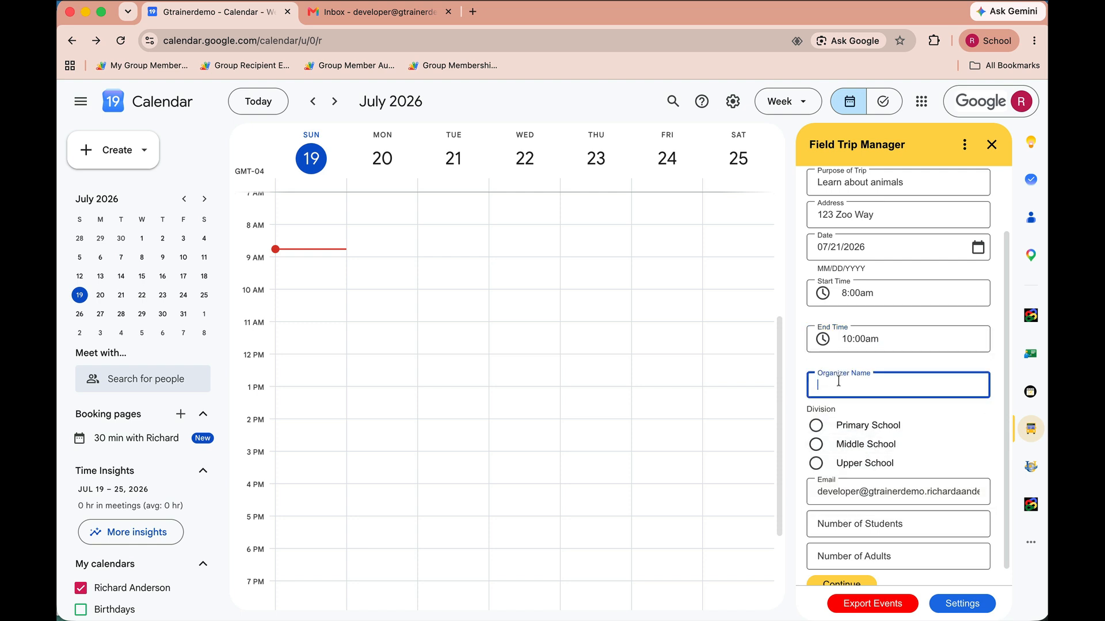
{"action": "type", "text": "Richard"}
{"action": "left_click", "coordinate": [829, 433]}
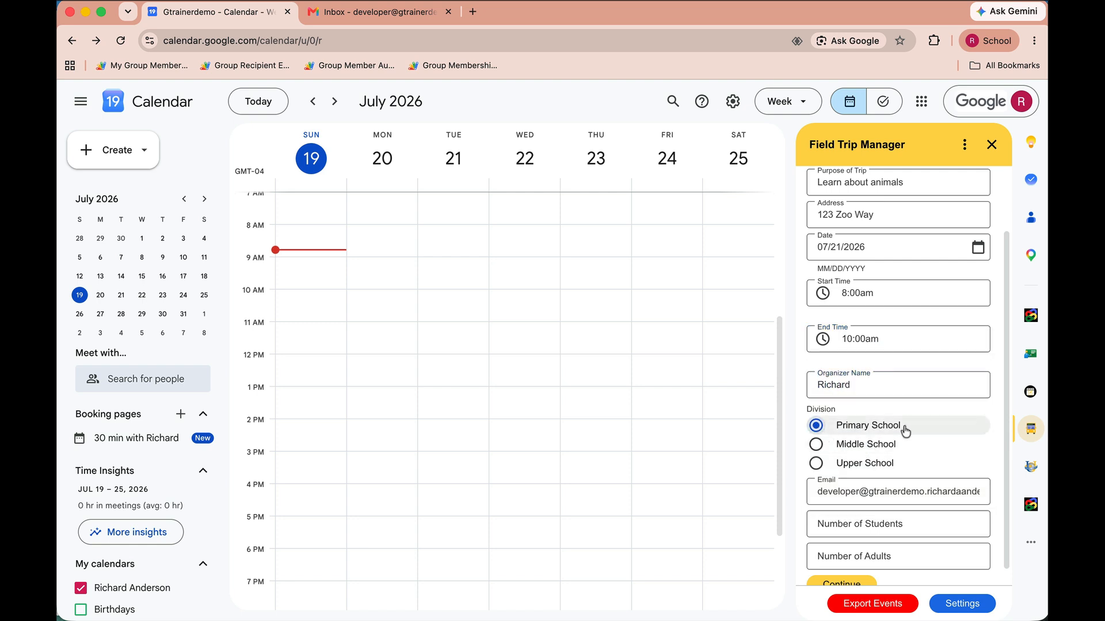
Set the number of students to 60 and the number of adults to 15, and continue to the additional dates question
{"action": "scroll", "coordinate": [904, 431], "scroll_direction": "down", "scroll_amount": 1}
{"action": "left_click", "coordinate": [833, 510]}
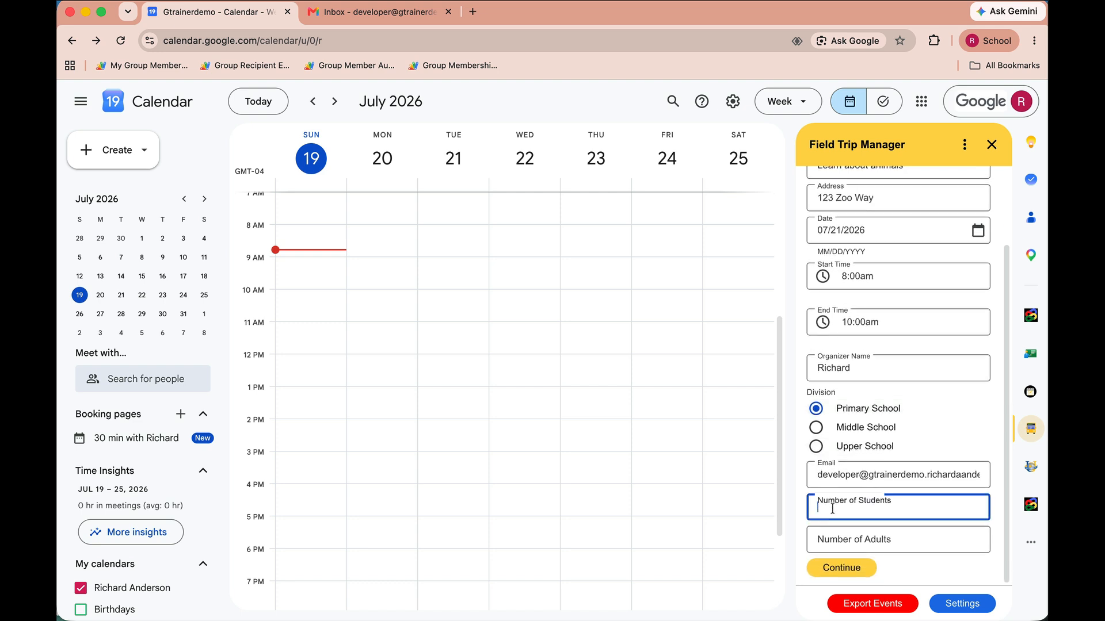
{"action": "type", "text": "60"}
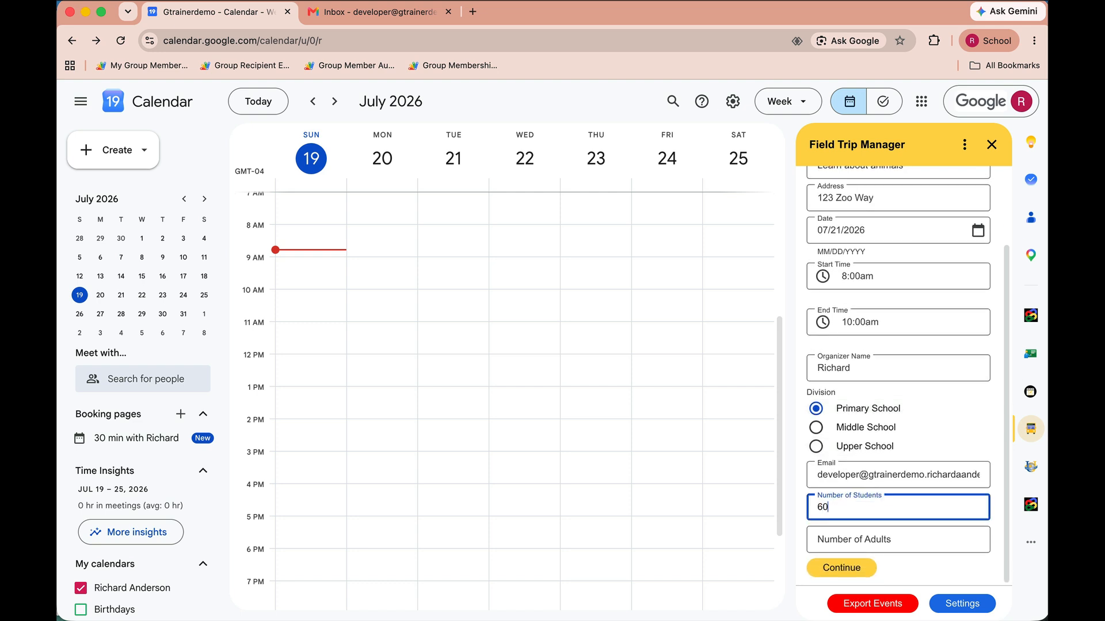
{"action": "left_click", "coordinate": [847, 541]}
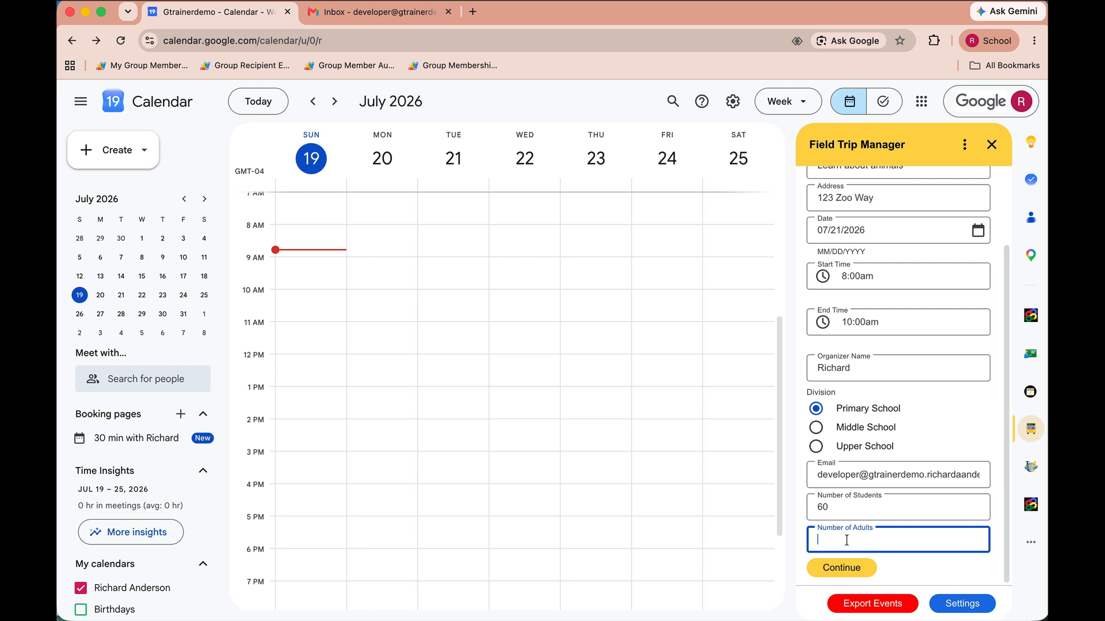
{"action": "type", "text": "15"}
{"action": "left_click", "coordinate": [853, 571]}
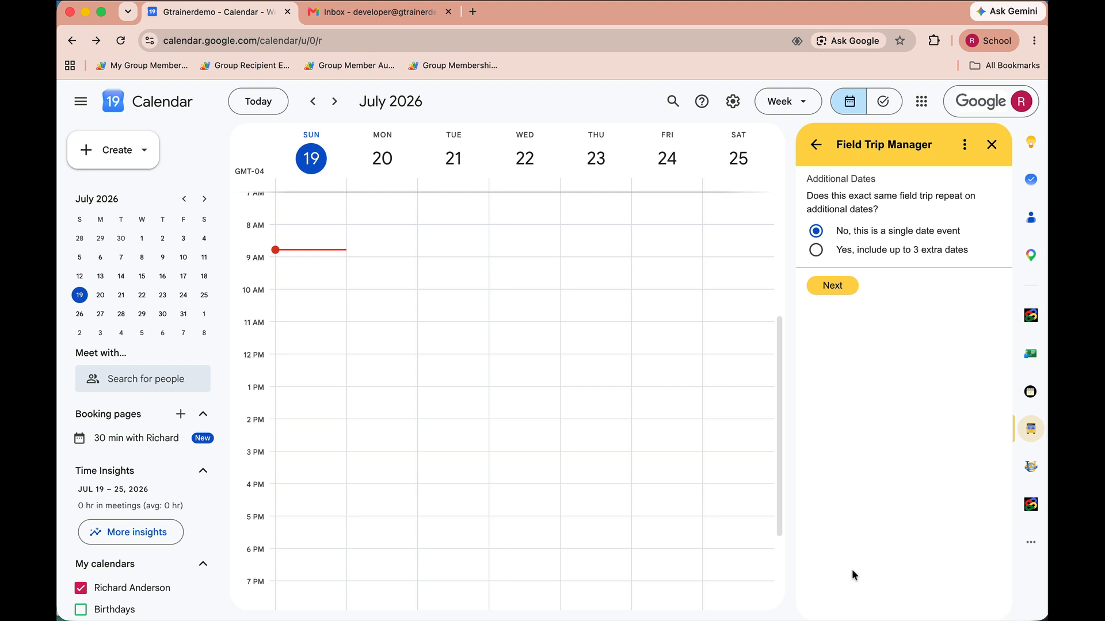
Repeat the field trip on the additional dates 07/22/2026, 07/23/2026 and 07/24/2026, and continue to logistics
{"action": "left_click", "coordinate": [816, 250]}
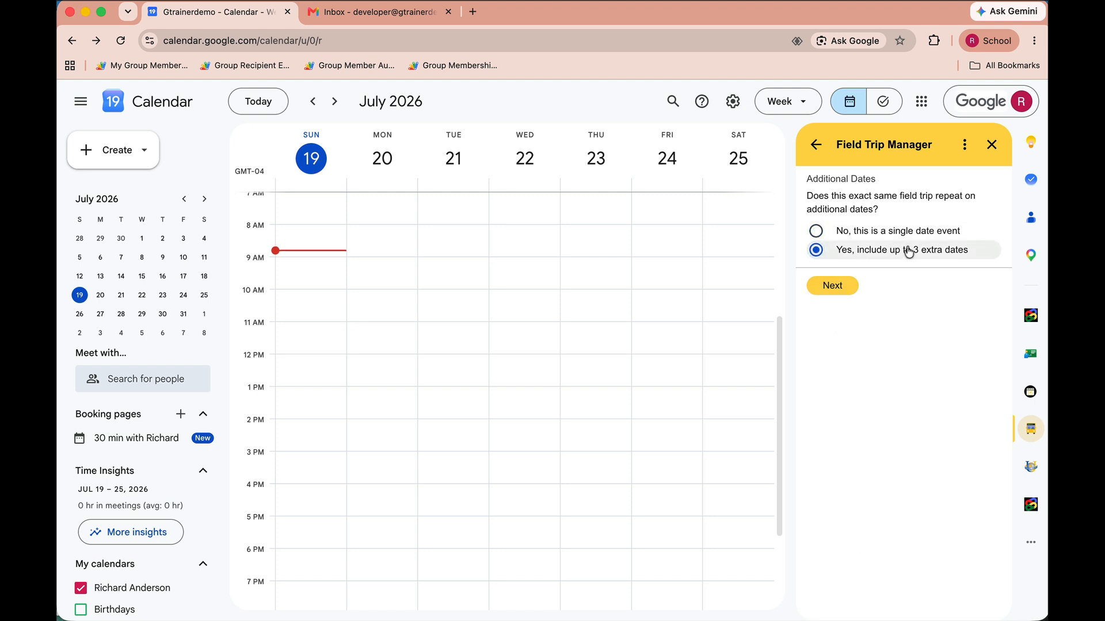
{"action": "left_click", "coordinate": [838, 289]}
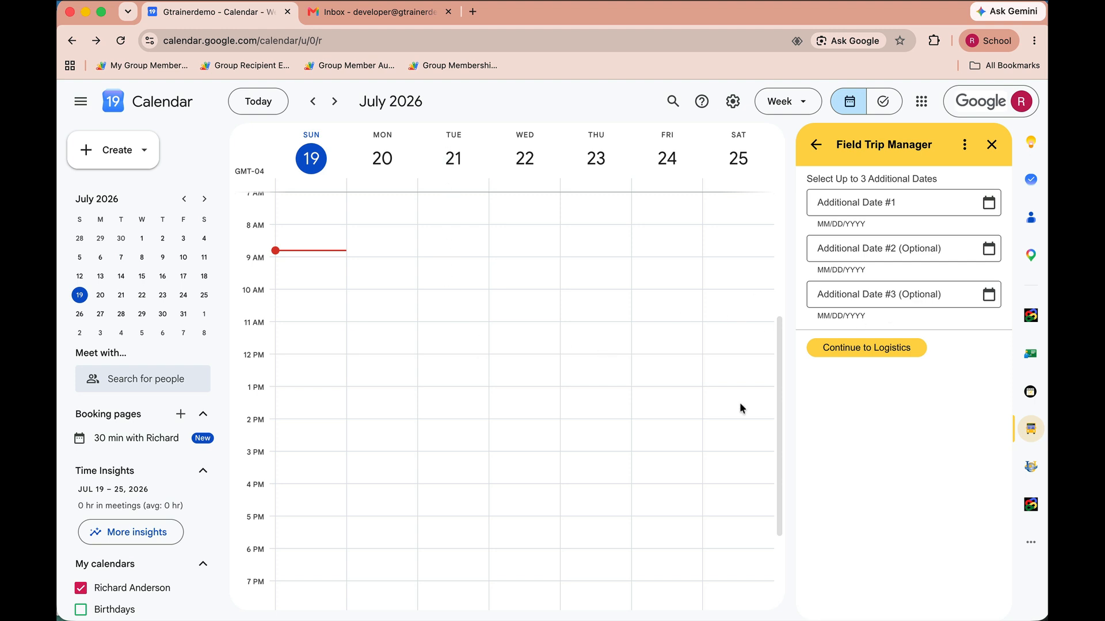
{"action": "left_click", "coordinate": [988, 202]}
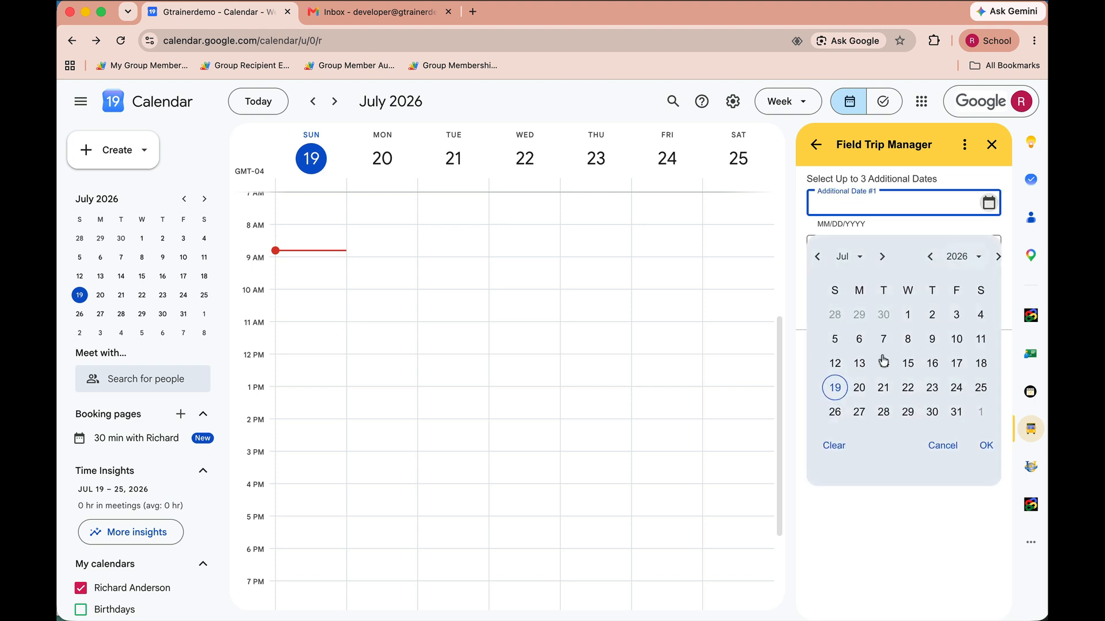
{"action": "left_click", "coordinate": [908, 389]}
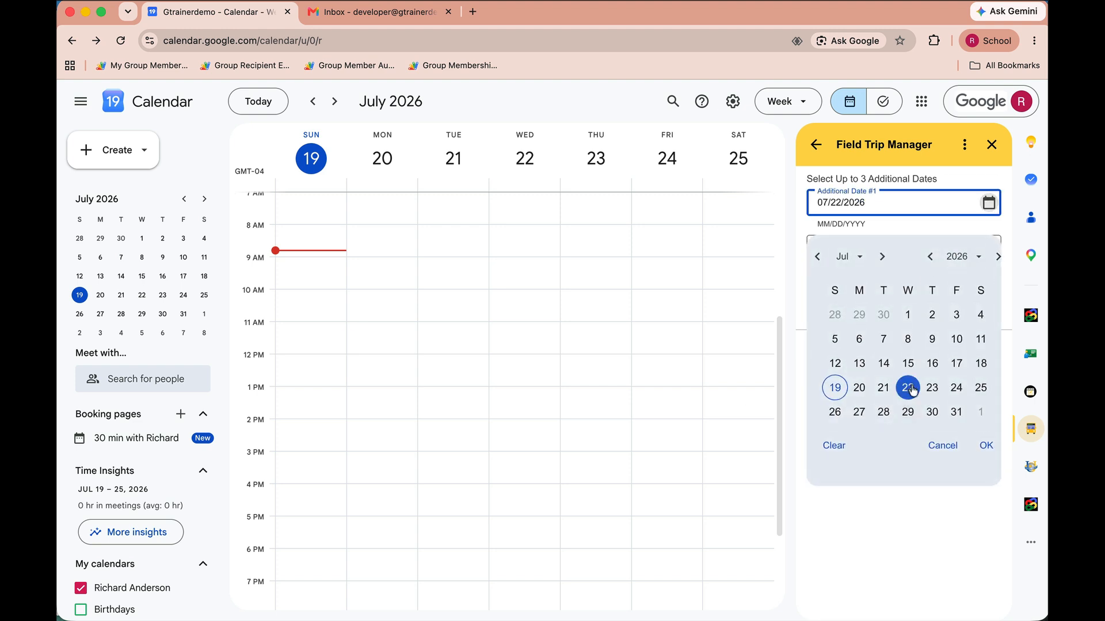
{"action": "left_click", "coordinate": [986, 446]}
{"action": "left_click", "coordinate": [988, 249]}
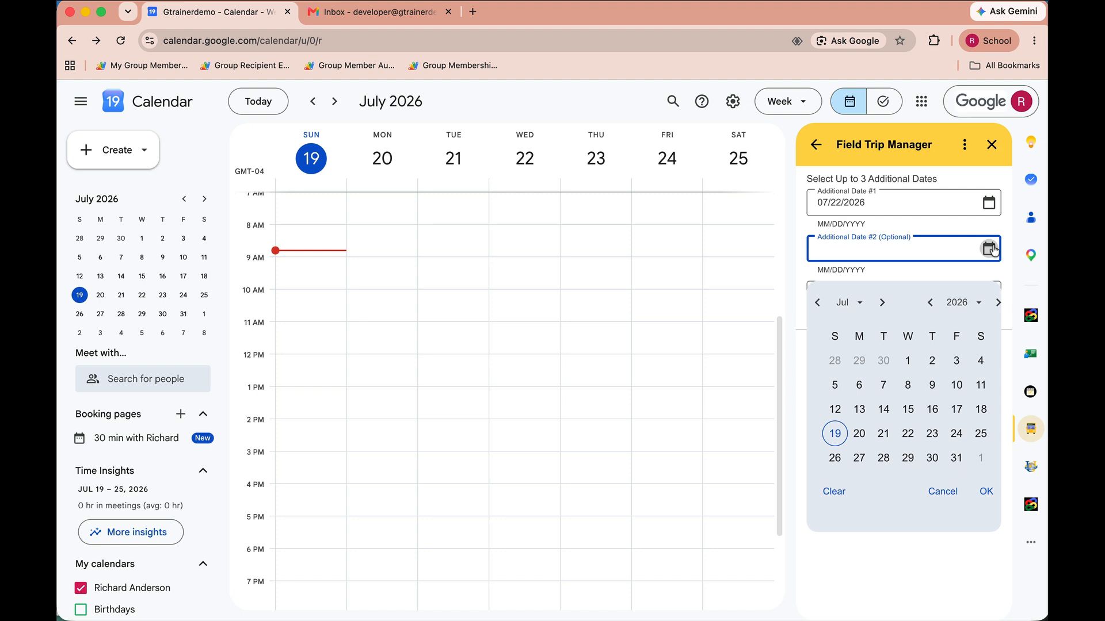
{"action": "left_click", "coordinate": [930, 437]}
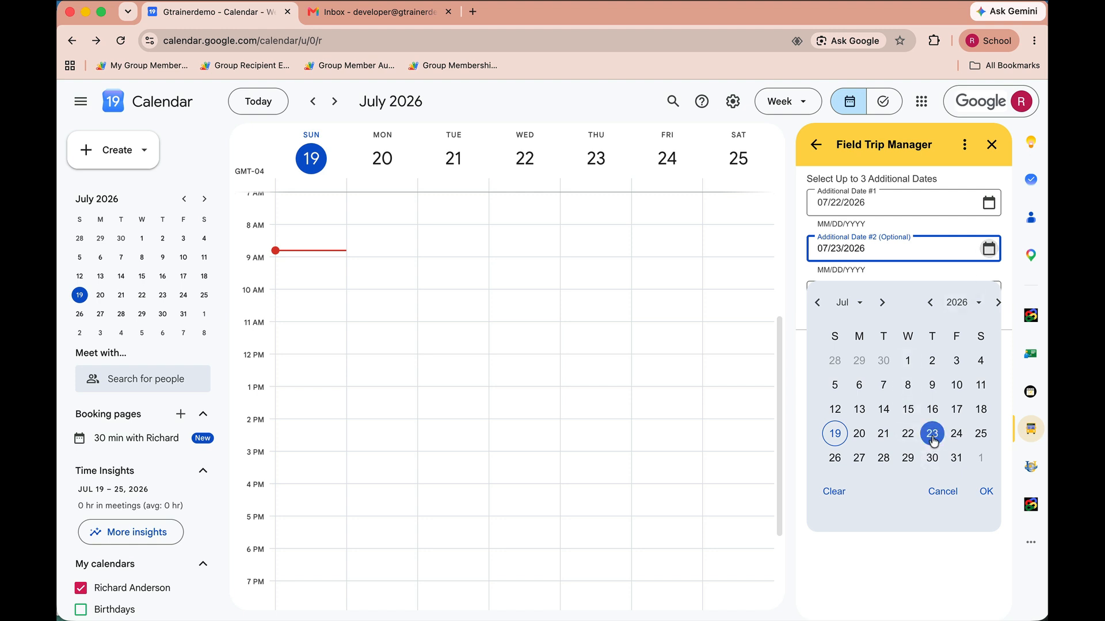
{"action": "left_click", "coordinate": [986, 491]}
{"action": "left_click", "coordinate": [989, 294]}
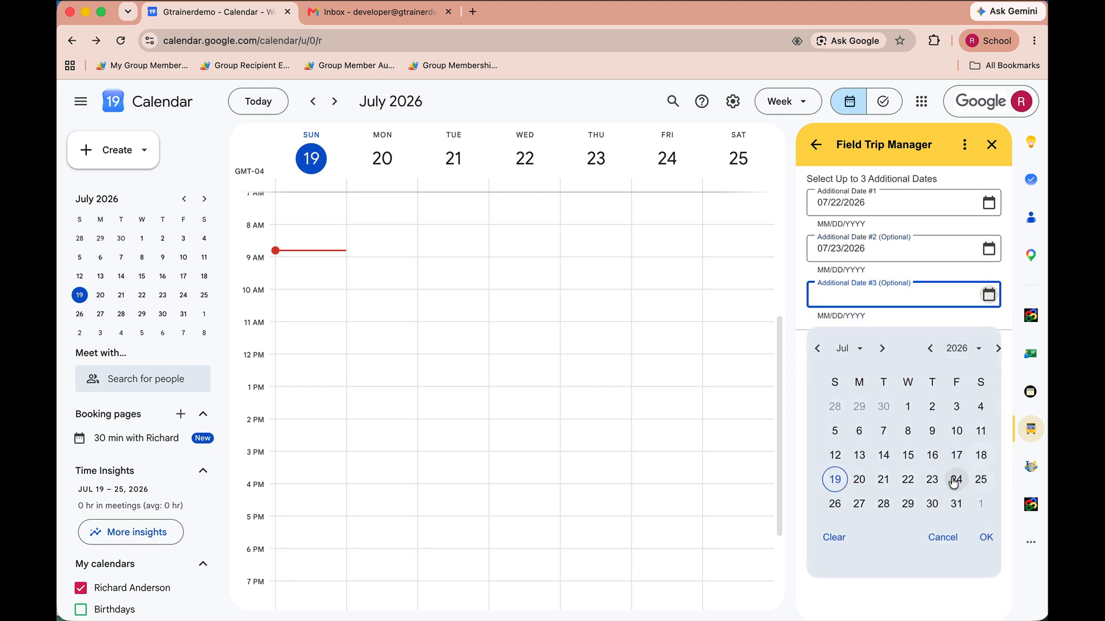
{"action": "left_click", "coordinate": [955, 480]}
{"action": "left_click", "coordinate": [987, 537]}
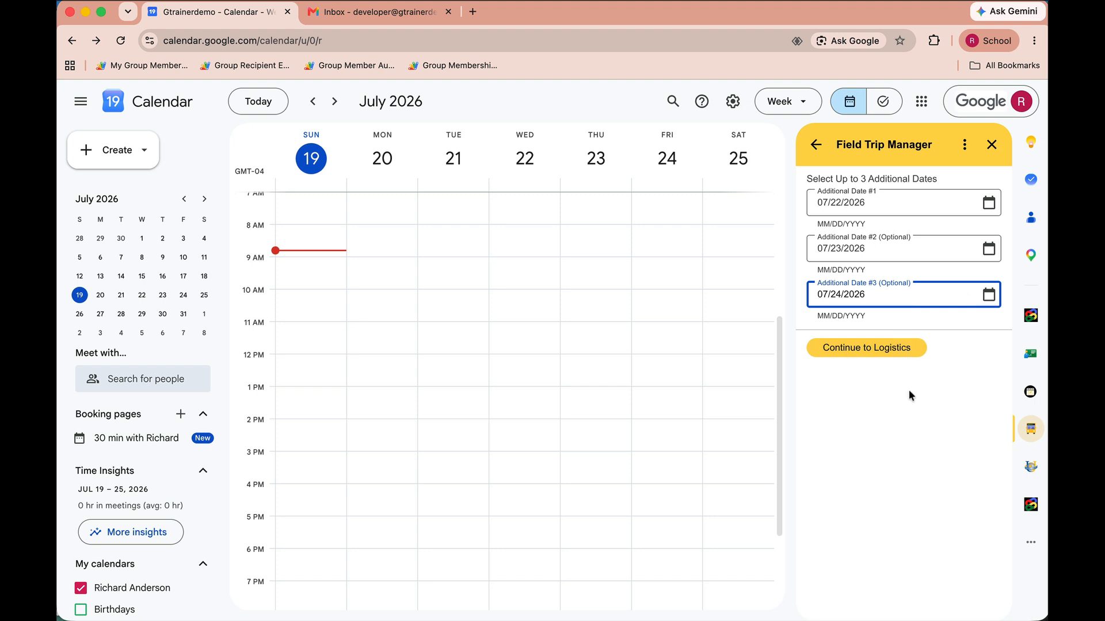
{"action": "left_click", "coordinate": [867, 352]}
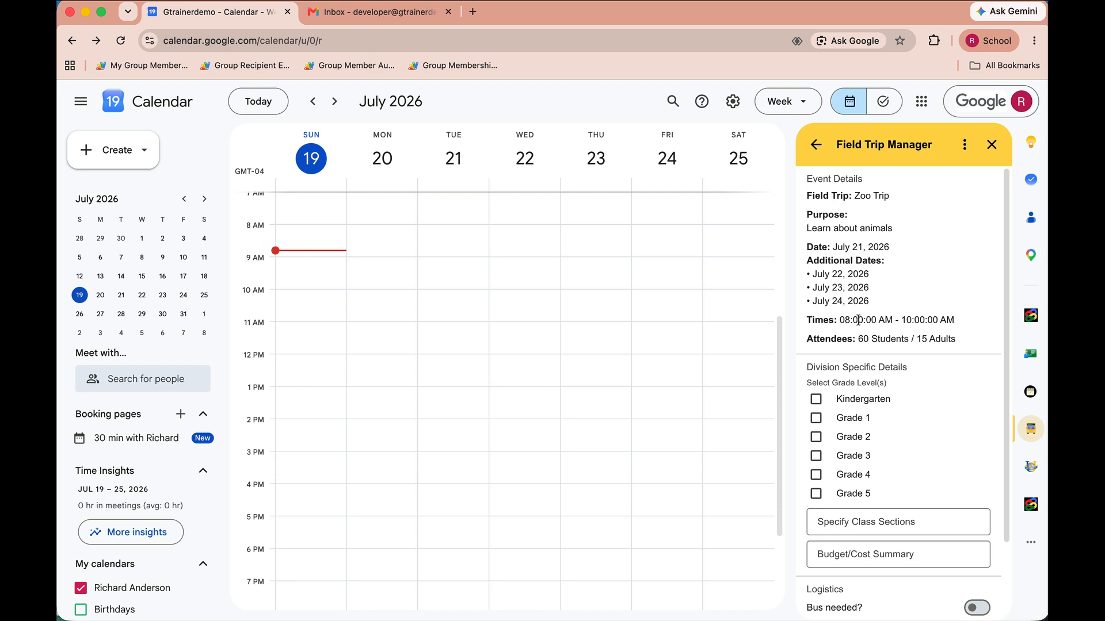
Select Grade 3 as the grade level, with class sections "All" and budget/cost summary "none"
{"action": "scroll", "coordinate": [858, 320], "scroll_direction": "down", "scroll_amount": 1}
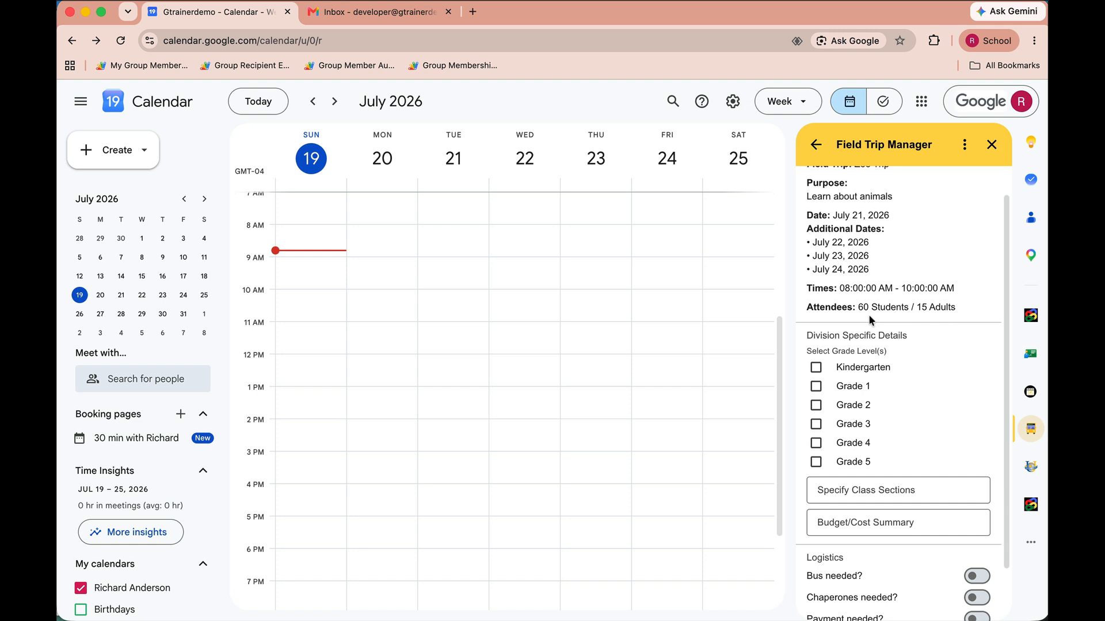
{"action": "scroll", "coordinate": [868, 315], "scroll_direction": "down", "scroll_amount": 1}
{"action": "left_click", "coordinate": [816, 385]}
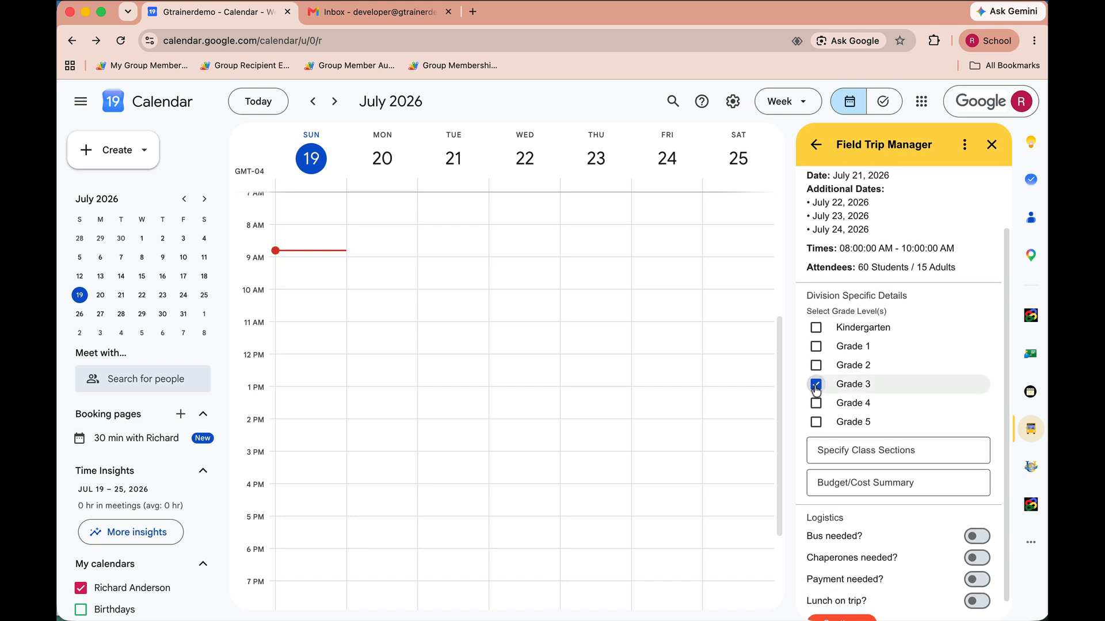
{"action": "scroll", "coordinate": [871, 374], "scroll_direction": "down", "scroll_amount": 1}
{"action": "left_click", "coordinate": [842, 430]}
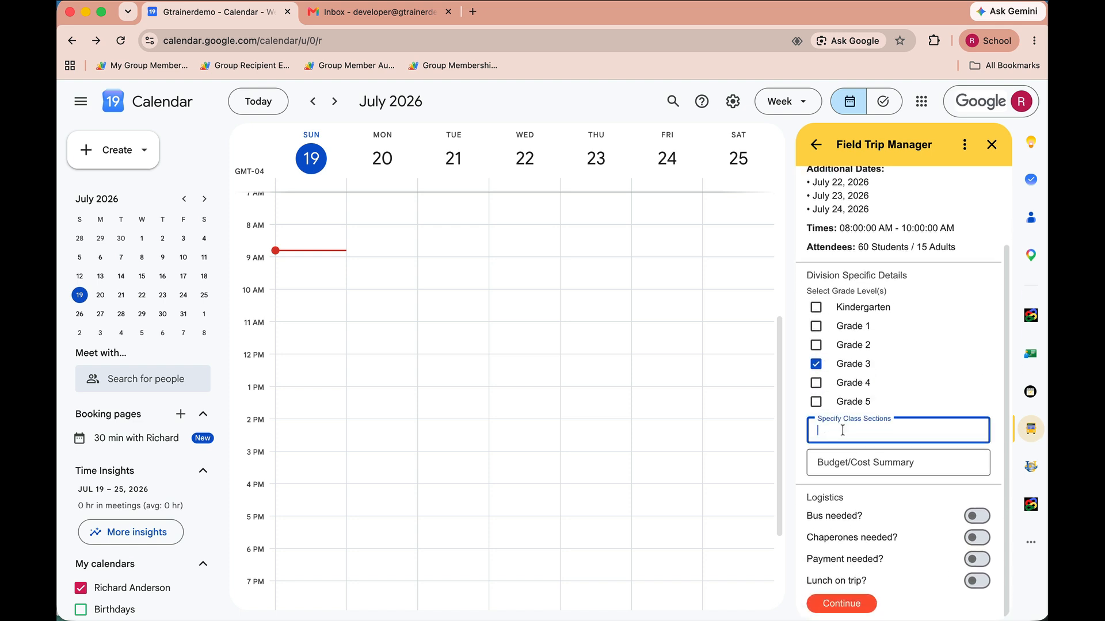
{"action": "type", "text": "All"}
{"action": "left_click", "coordinate": [861, 463]}
{"action": "type", "text": "none"}
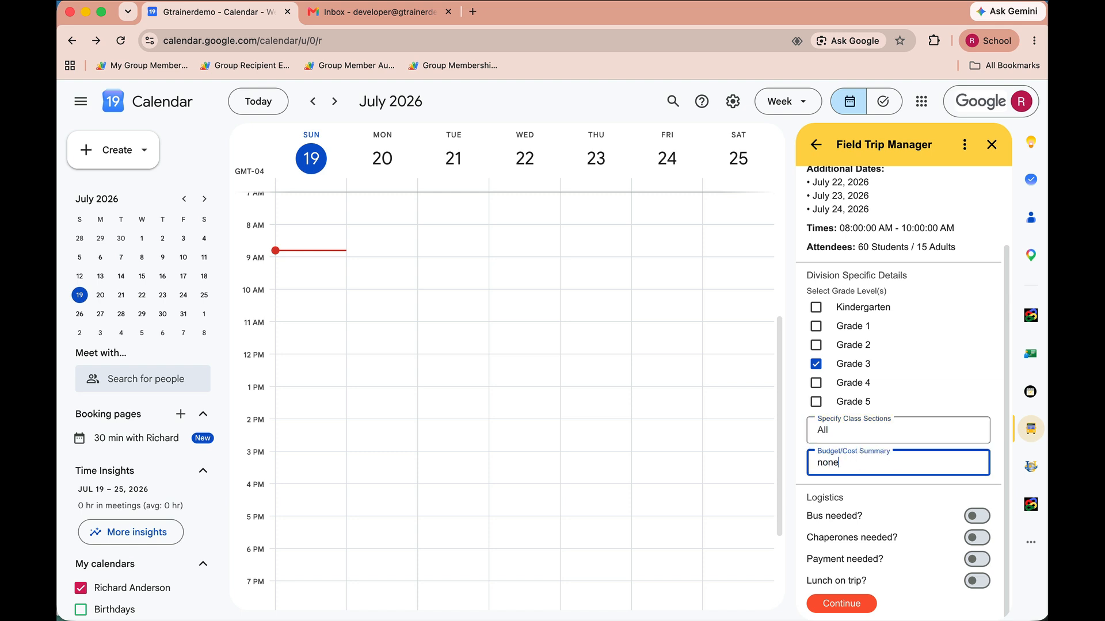
Mark a bus and chaperones as needed for the trip and continue to the transportation details
{"action": "left_click", "coordinate": [978, 517]}
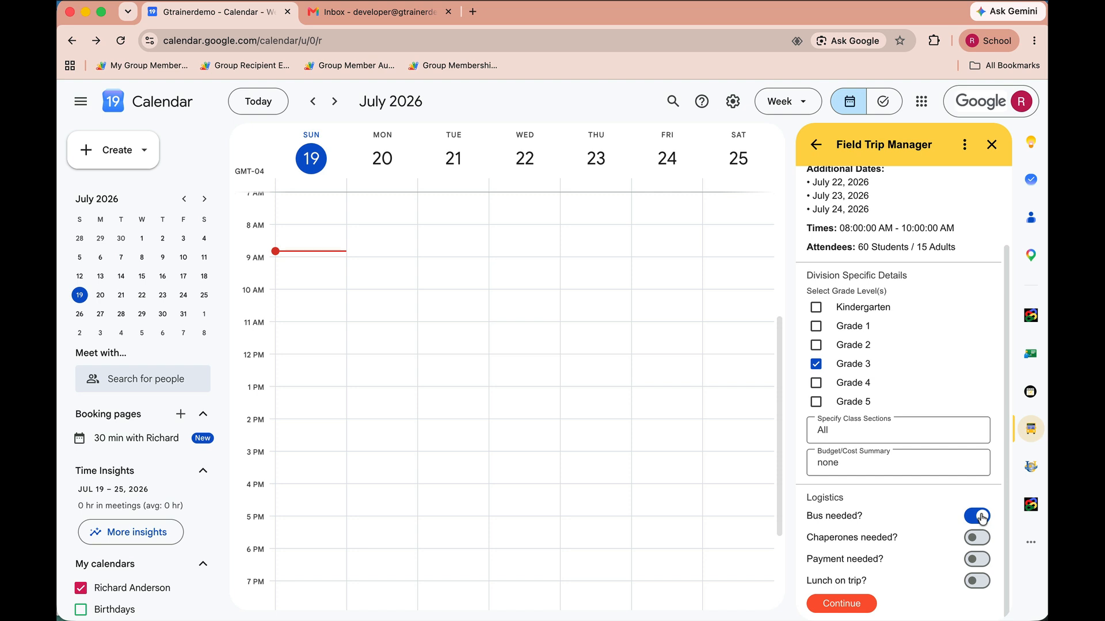
{"action": "left_click", "coordinate": [973, 539]}
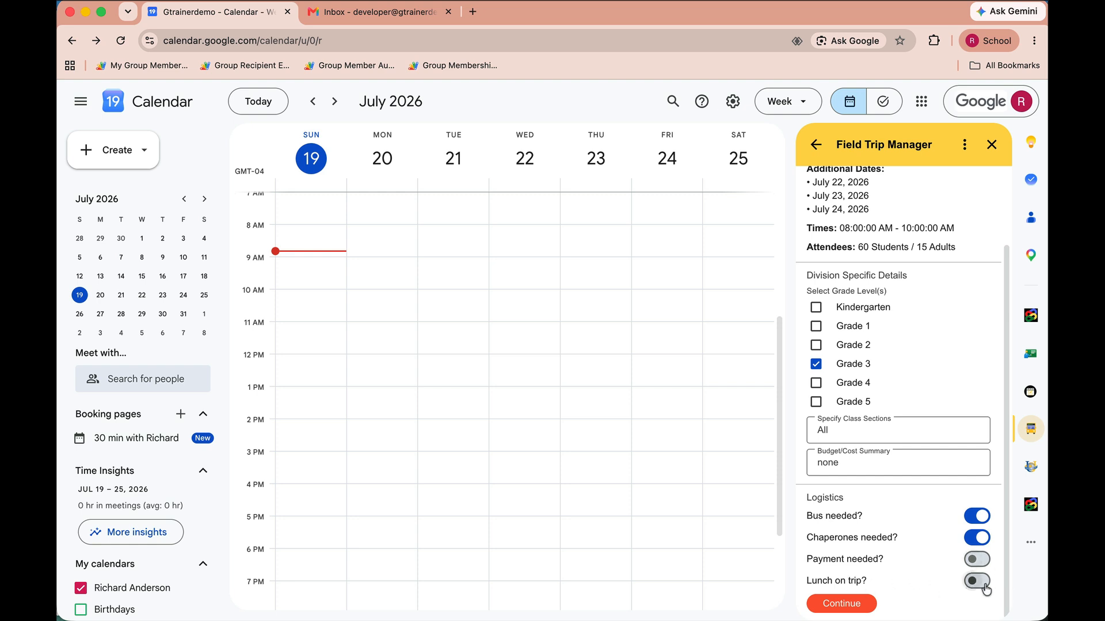
{"action": "left_click", "coordinate": [858, 604]}
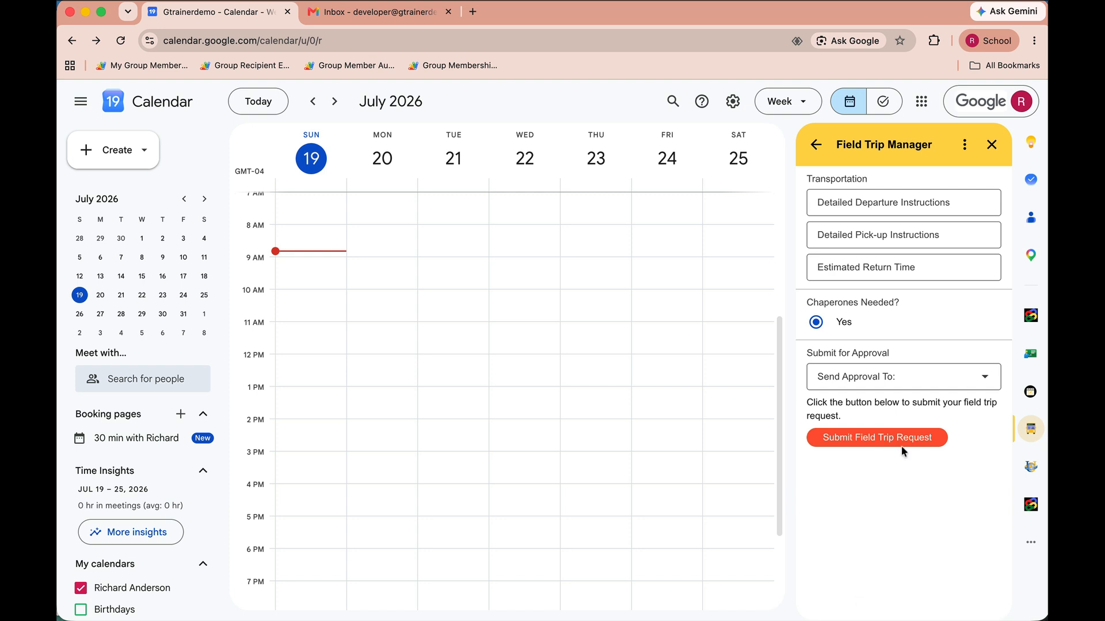
Enter the departure instructions "Board the bus at 7:45 am" and the pick-up instructions "Picked up in front of the Zoo gate at 10:00 am"
{"action": "left_click", "coordinate": [824, 202]}
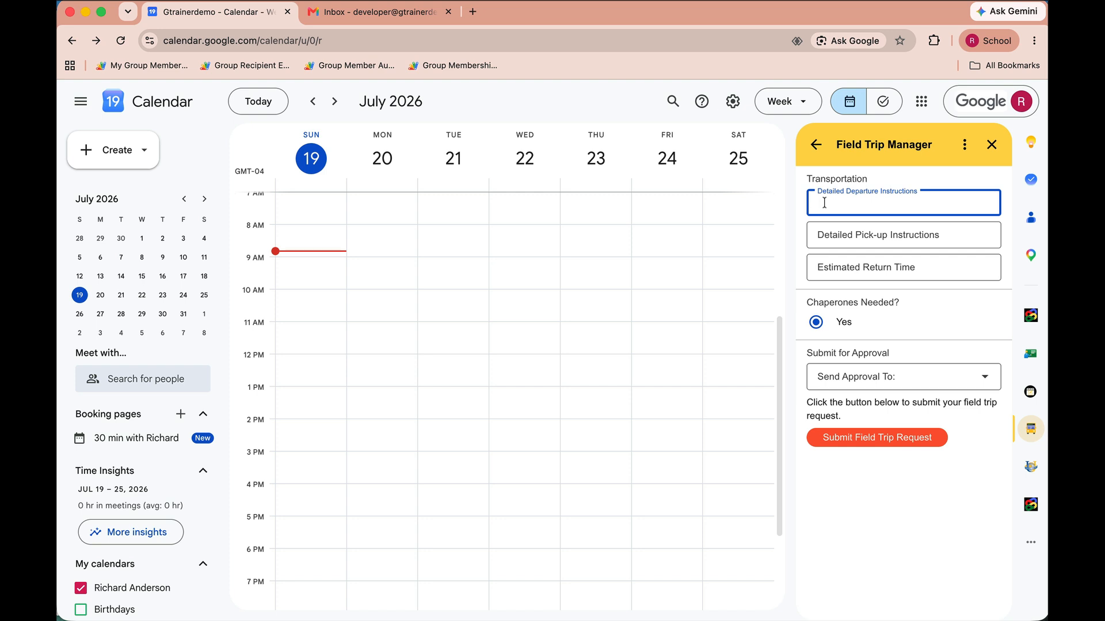
{"action": "type", "text": "Board the bus at 7:45 am"}
{"action": "left_click", "coordinate": [821, 236]}
{"action": "type", "text": "Pi"}
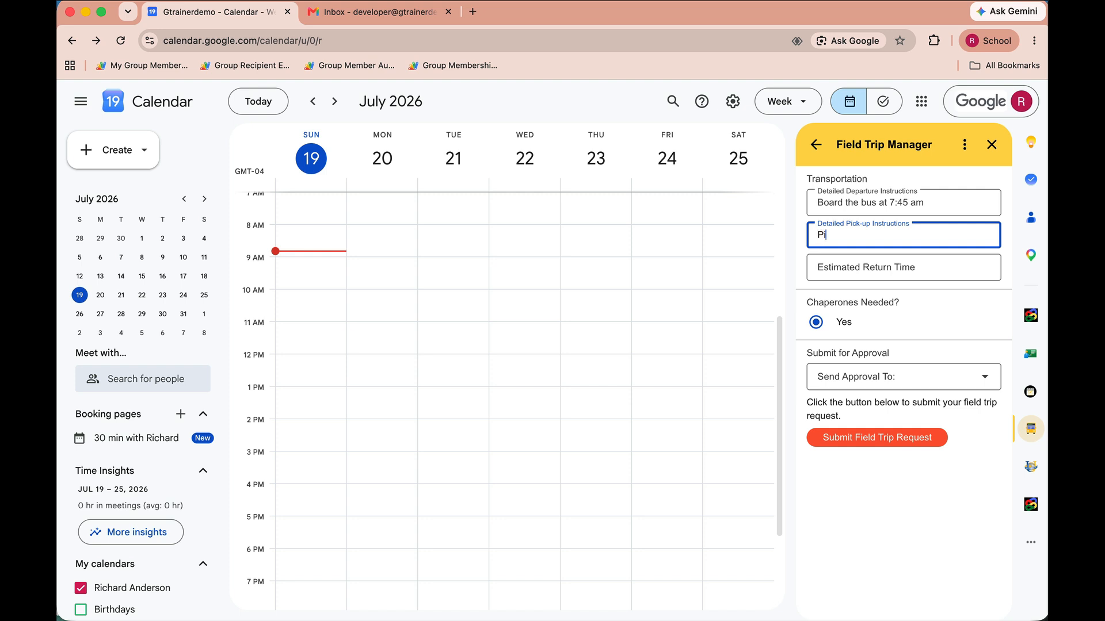
{"action": "type", "text": "cked up inf"}
{"action": "type", "text": " front of the "}
{"action": "type", "text": "Zoo gate at"}
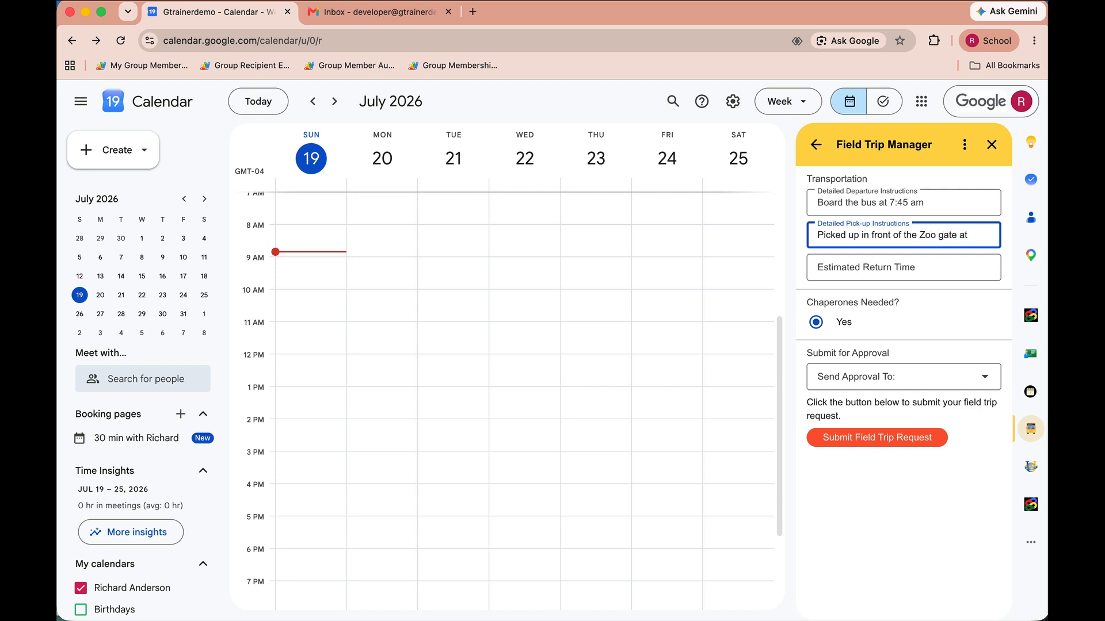
{"action": "type", "text": " 10:00 am"}
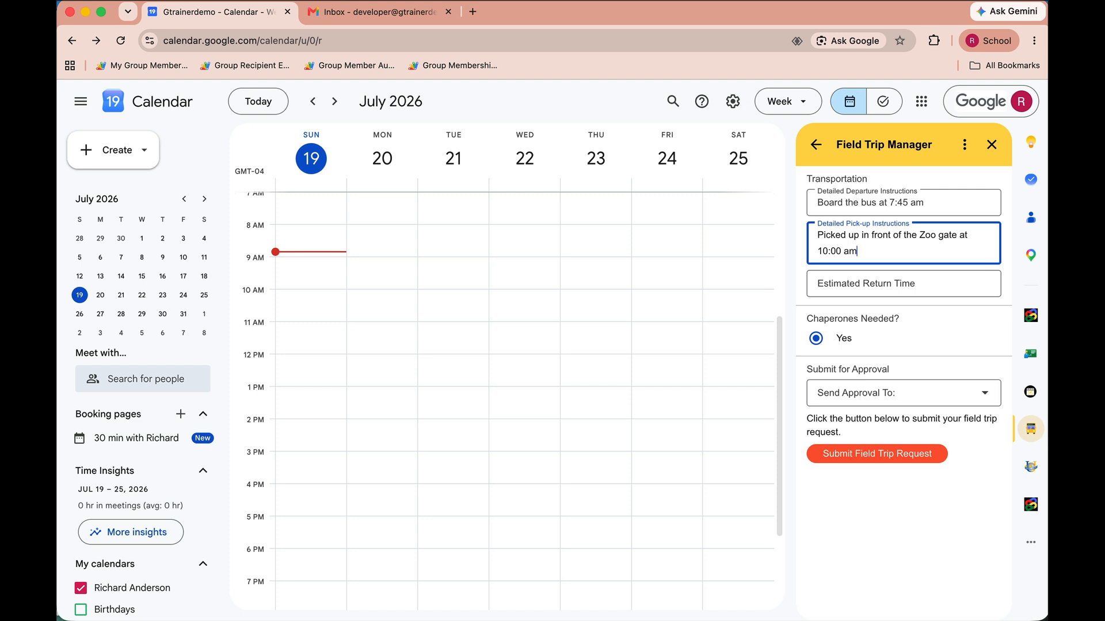
Enter "10:30am" as the estimated return time, choose Principal as the approver, and submit the field trip request
{"action": "left_click", "coordinate": [825, 284]}
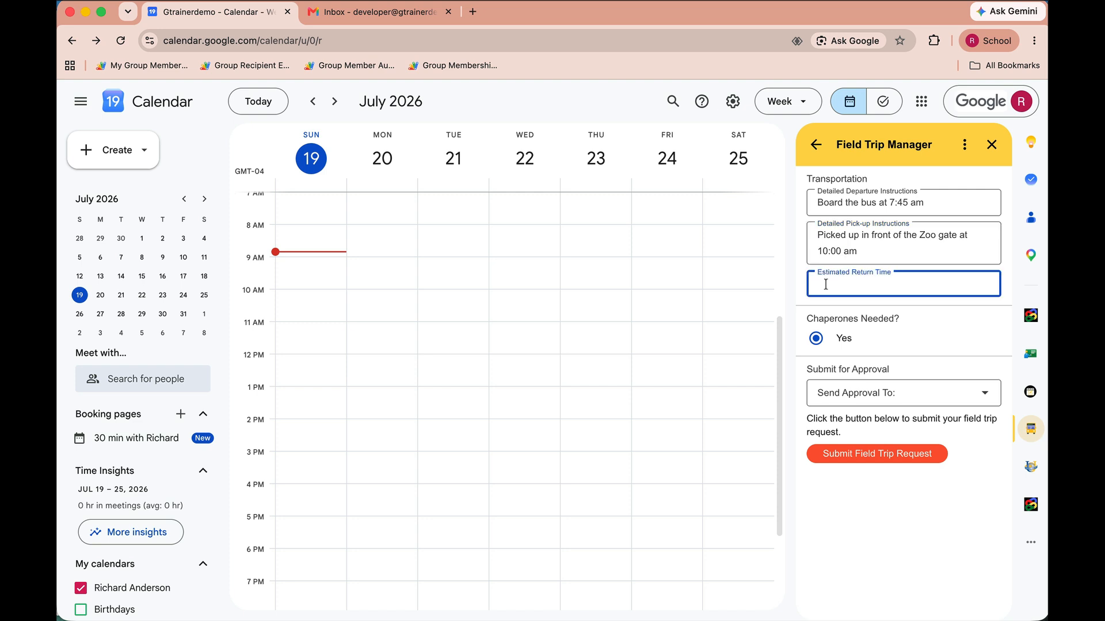
{"action": "type", "text": "10:30am"}
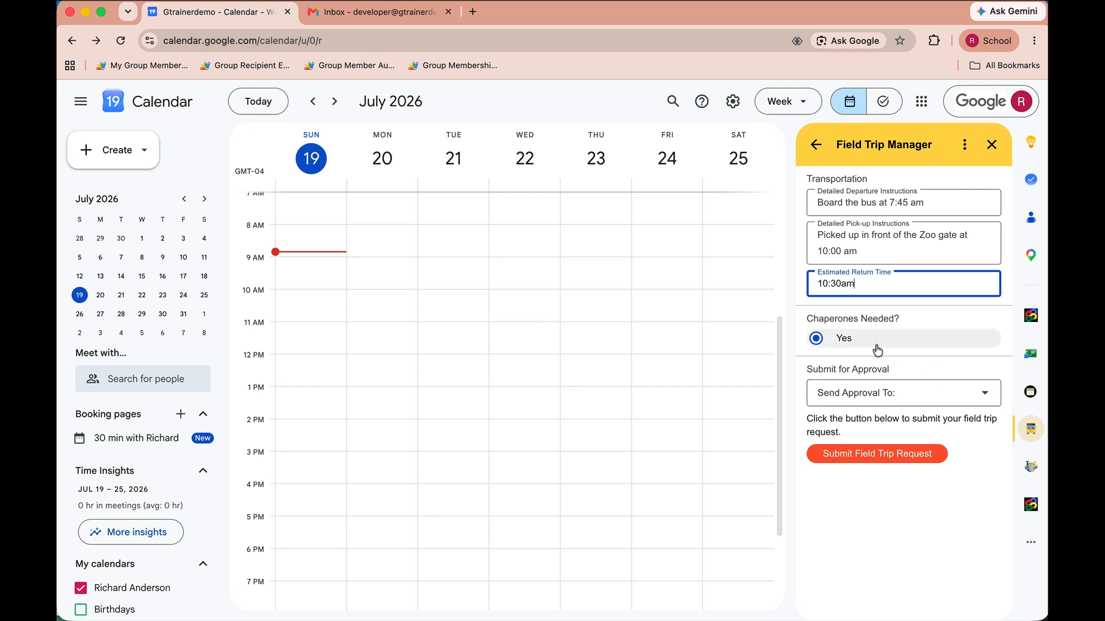
{"action": "left_click", "coordinate": [985, 394]}
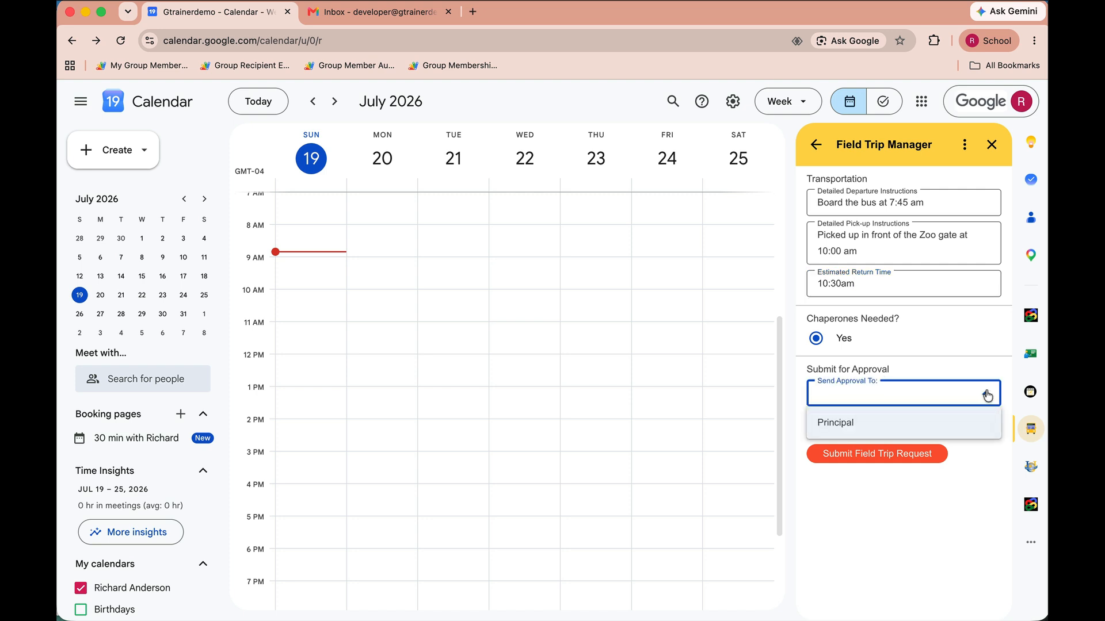
{"action": "left_click", "coordinate": [835, 418]}
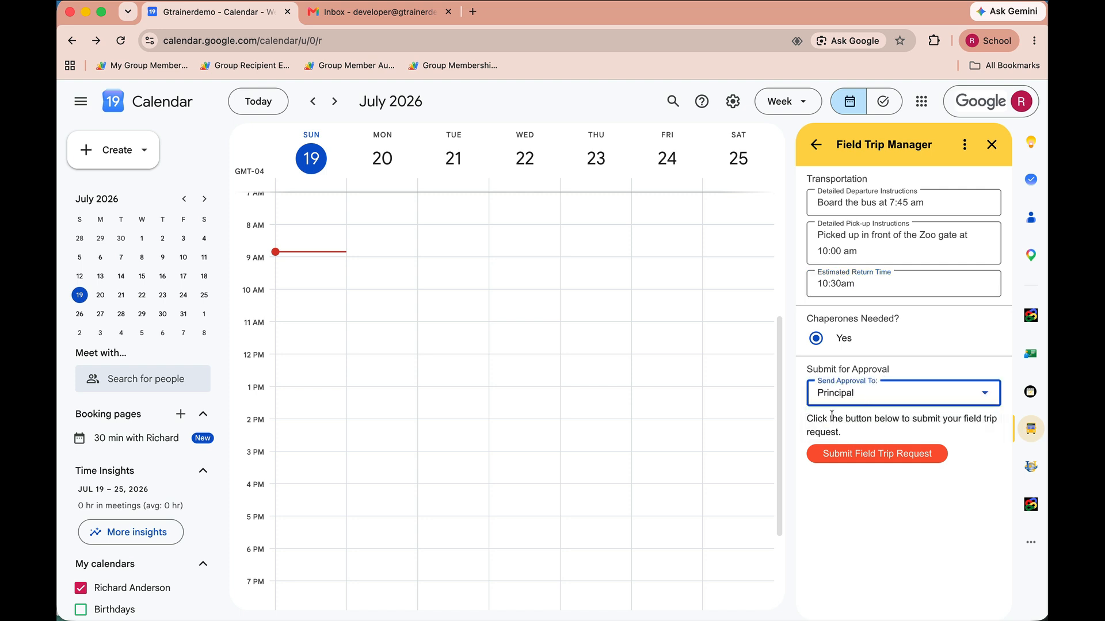
{"action": "left_click", "coordinate": [873, 459]}
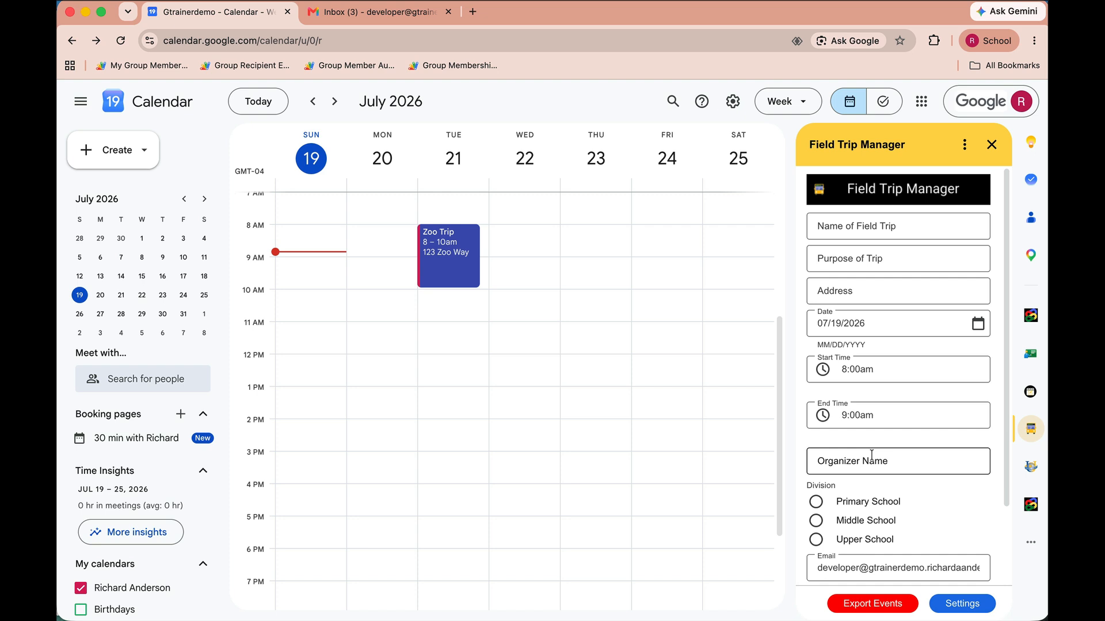
Switch to Gmail and read the Zoo Trip submission confirmation and the transportation manifest emails
{"action": "left_click", "coordinate": [385, 14]}
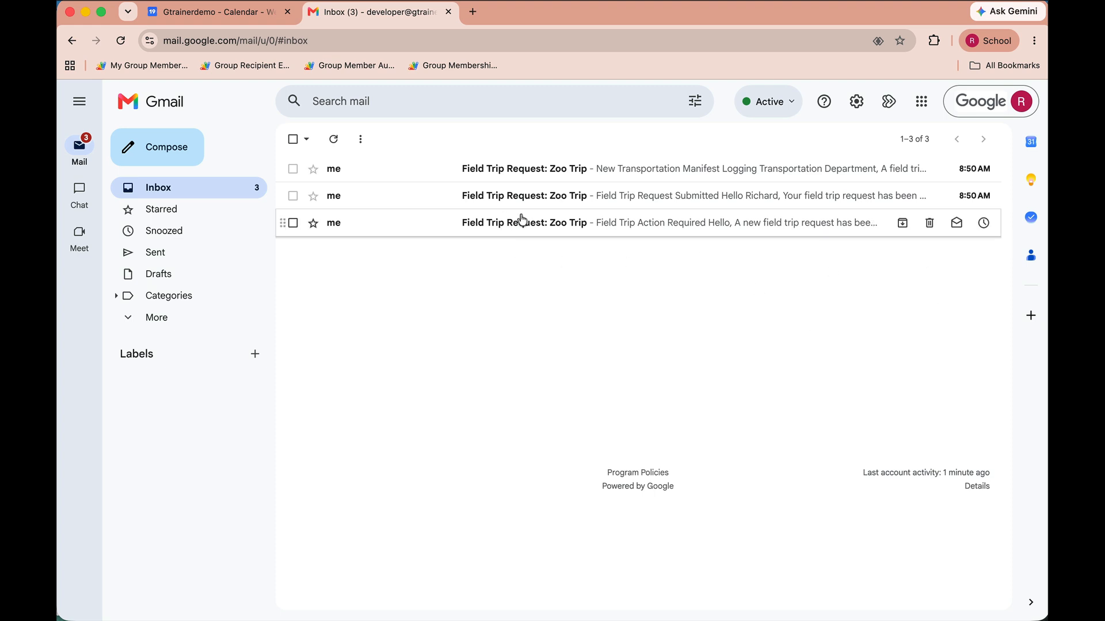
{"action": "left_click", "coordinate": [531, 196]}
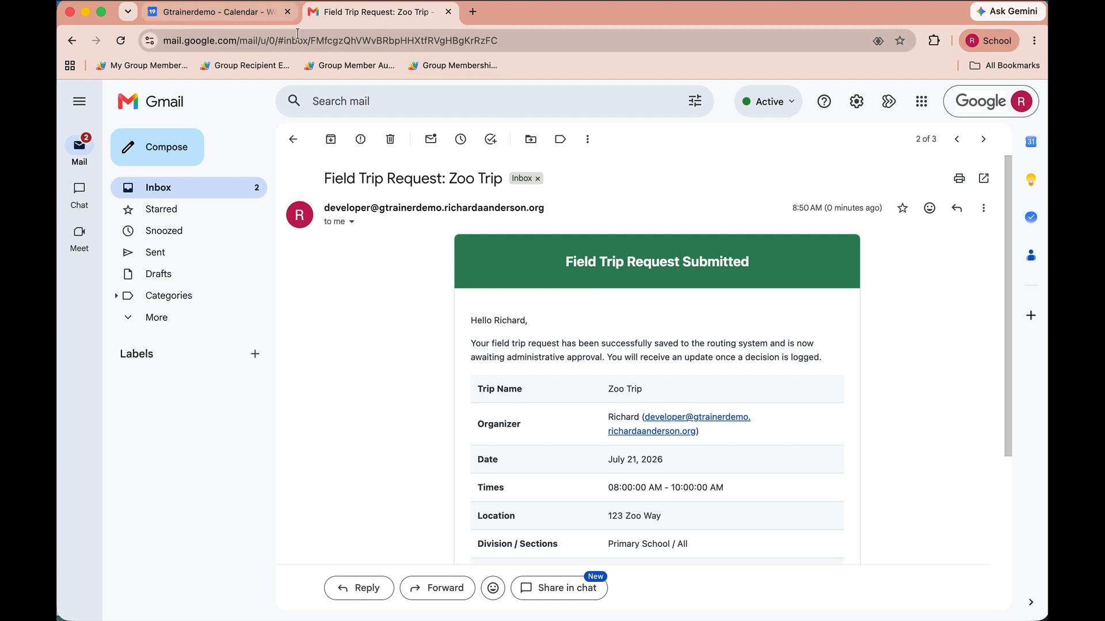
{"action": "left_click", "coordinate": [137, 92]}
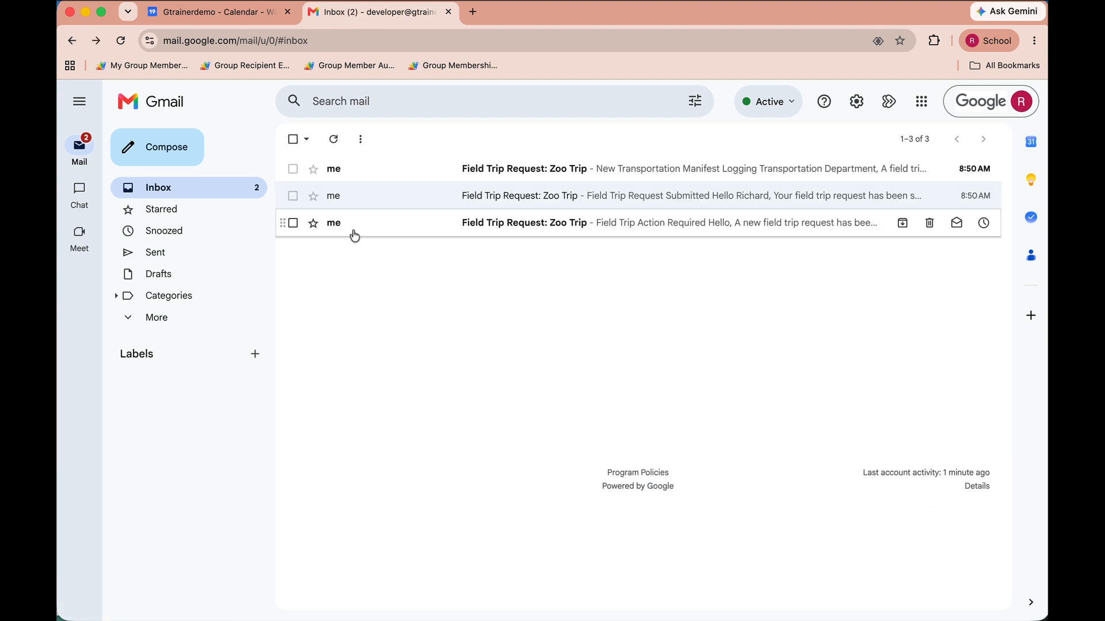
{"action": "left_click", "coordinate": [568, 172]}
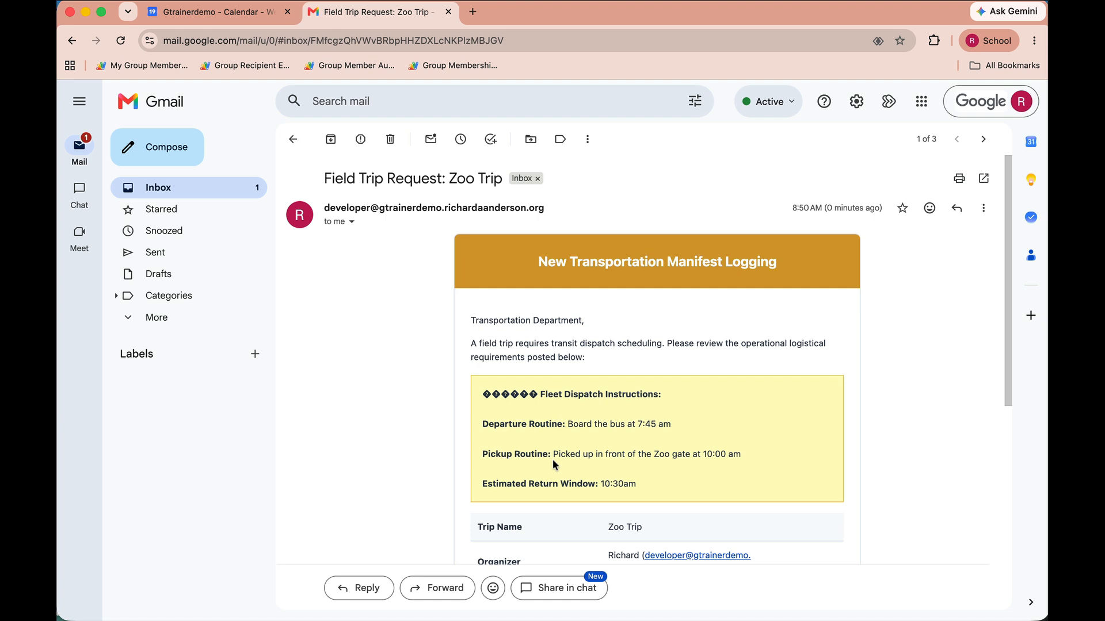
{"action": "scroll", "coordinate": [553, 459], "scroll_direction": "down", "scroll_amount": 2}
{"action": "scroll", "coordinate": [553, 460], "scroll_direction": "up", "scroll_amount": 2}
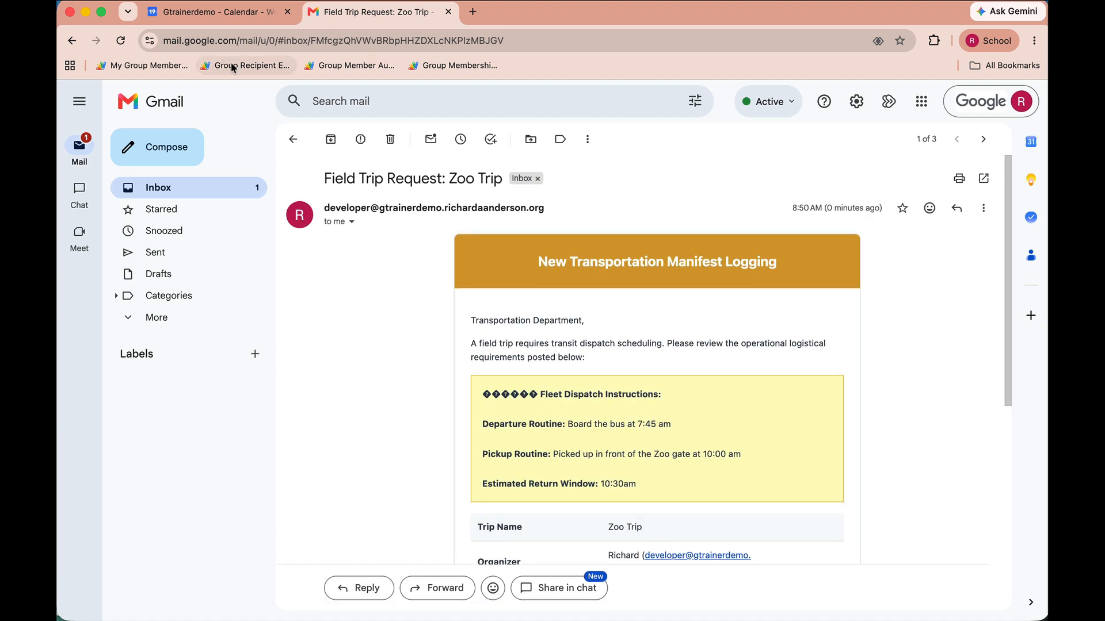
Read the "Field Trip Action Required" email for the Zoo Trip and follow its link to review and process the request
{"action": "left_click", "coordinate": [229, 16]}
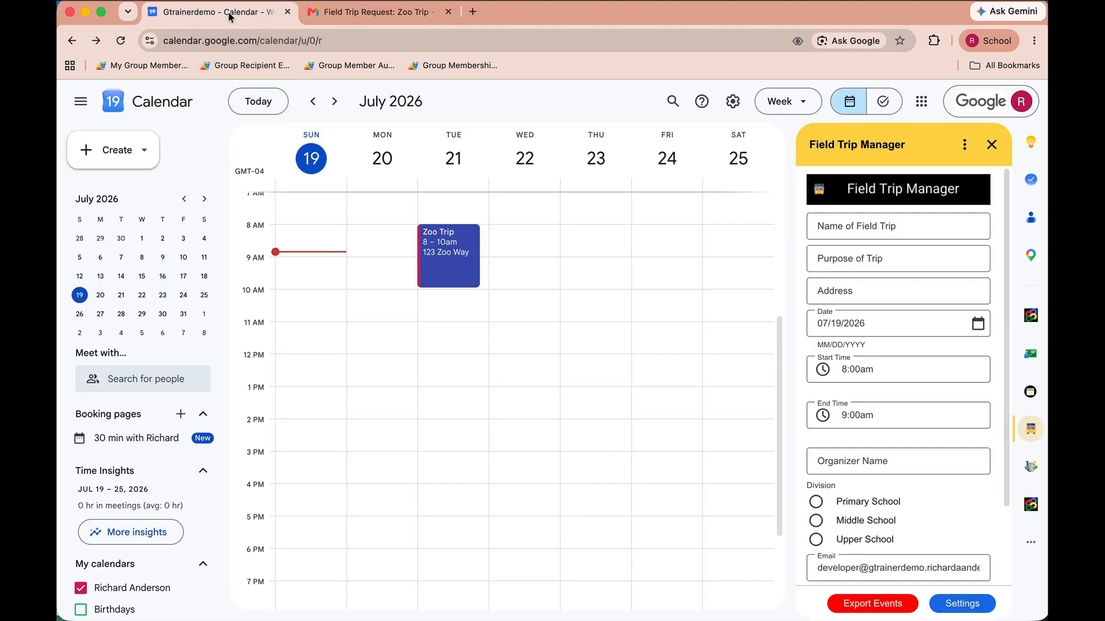
{"action": "left_click", "coordinate": [331, 14]}
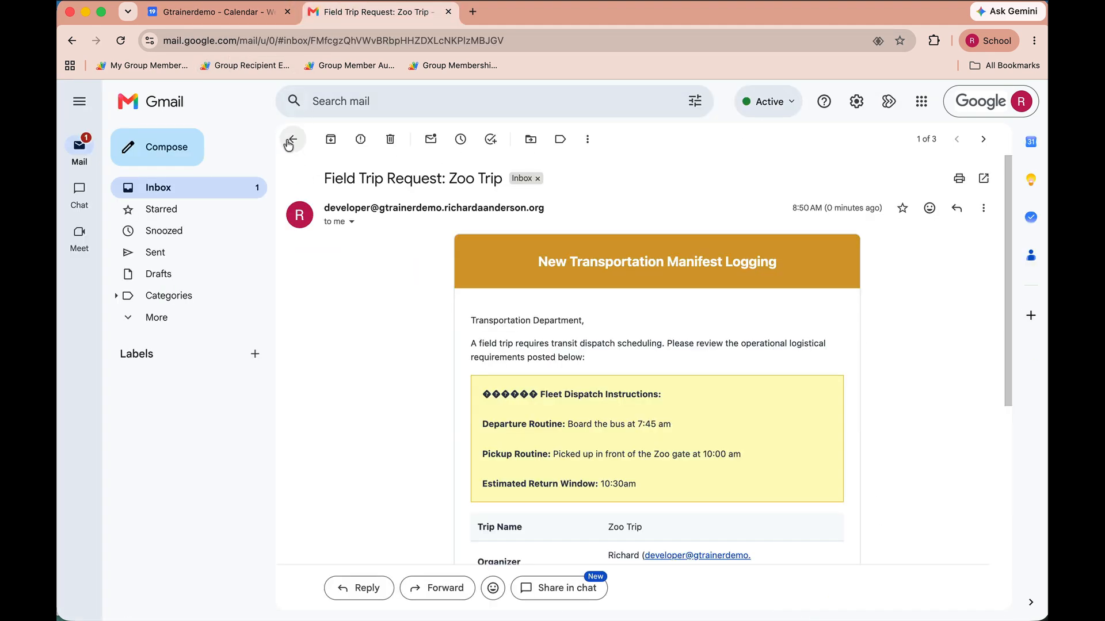
{"action": "left_click", "coordinate": [290, 140]}
{"action": "left_click", "coordinate": [498, 225]}
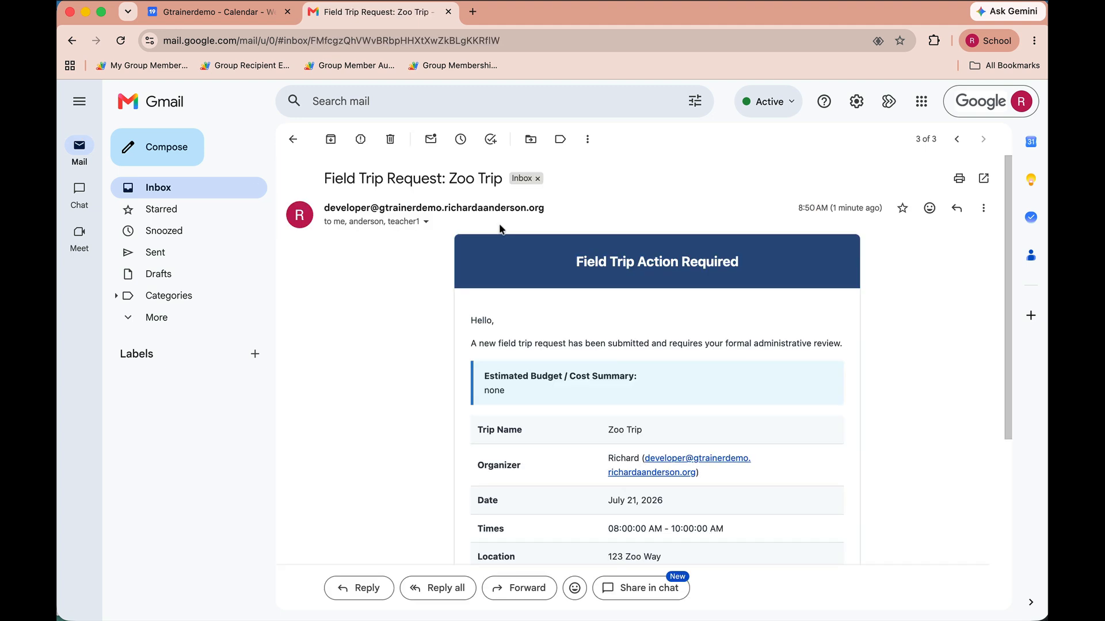
{"action": "scroll", "coordinate": [774, 389], "scroll_direction": "down", "scroll_amount": 5}
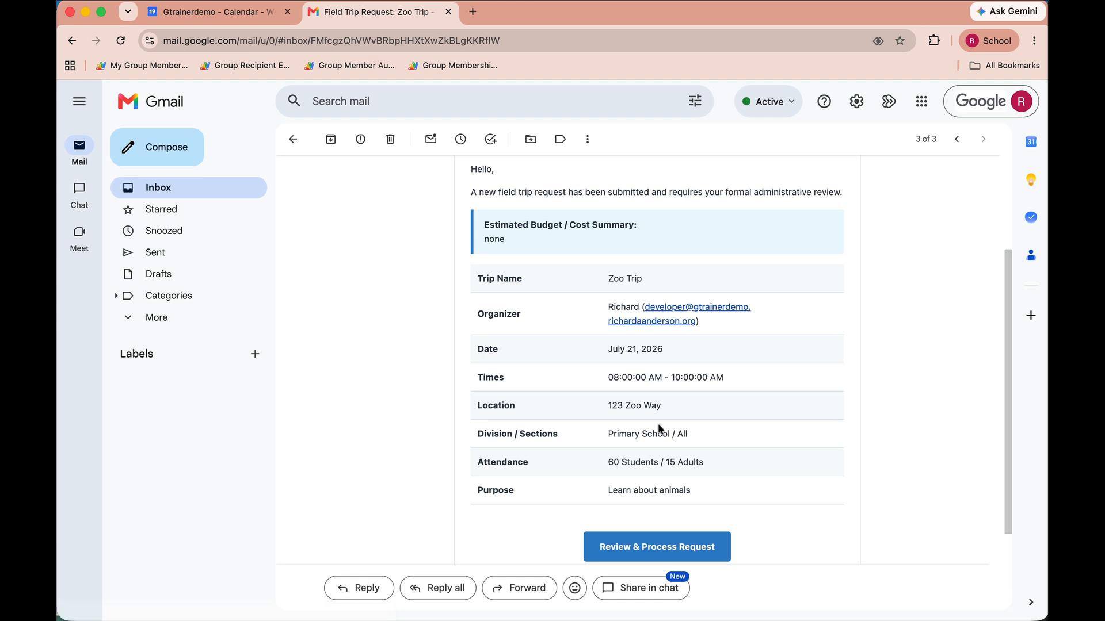
{"action": "scroll", "coordinate": [685, 488], "scroll_direction": "down", "scroll_amount": 1}
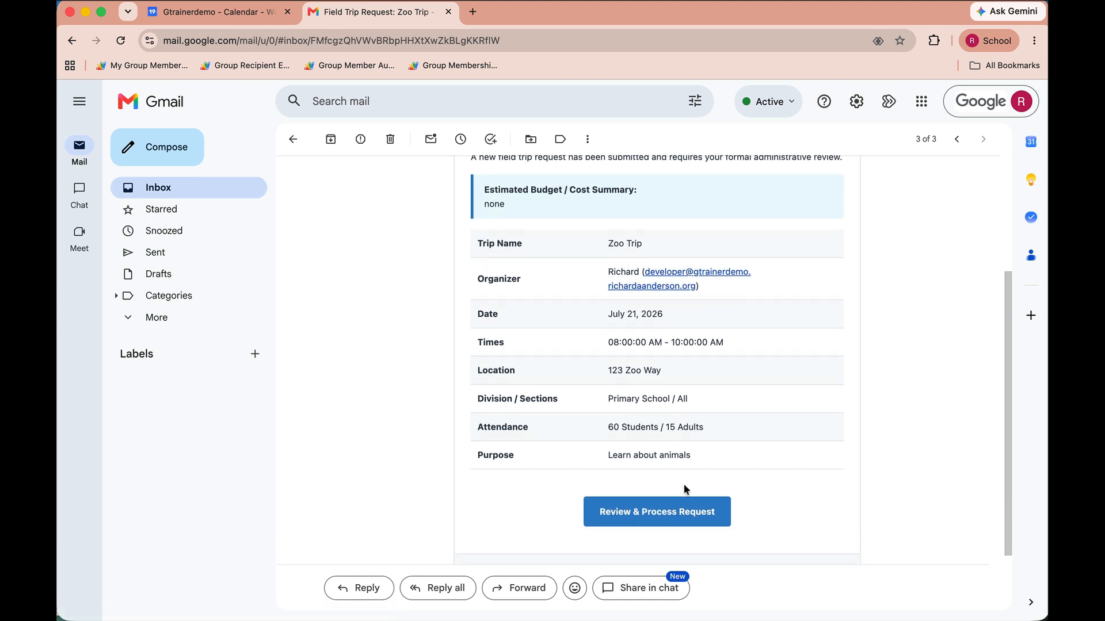
{"action": "left_click", "coordinate": [661, 515]}
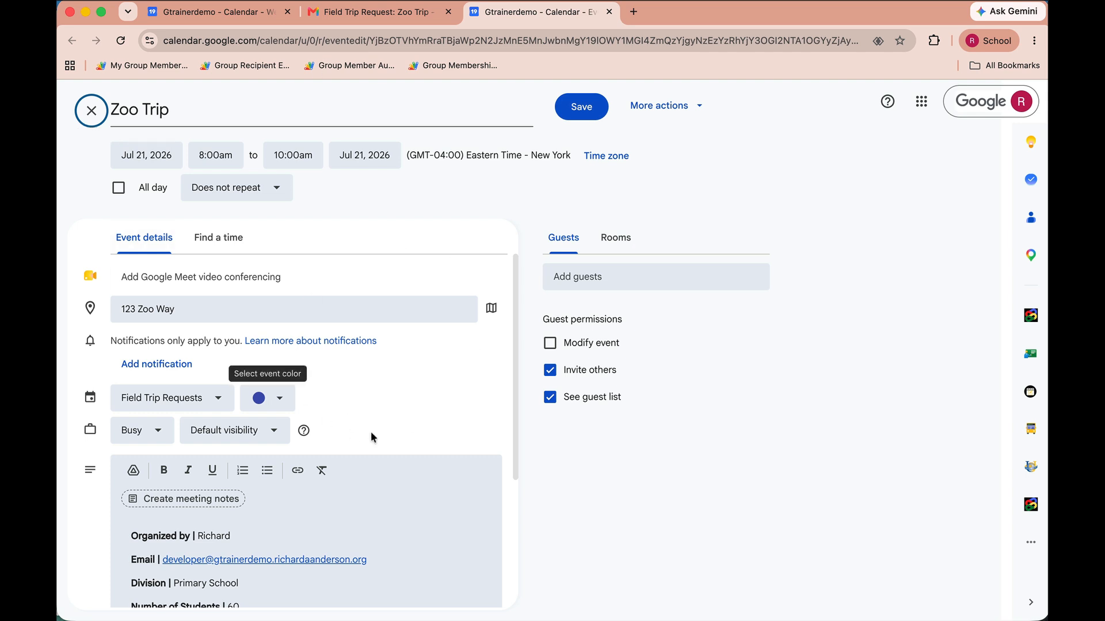
Review the Zoo Trip event's details and logistics, and approve the request with the Field Trip Manager add-on
{"action": "scroll", "coordinate": [371, 432], "scroll_direction": "down", "scroll_amount": 4}
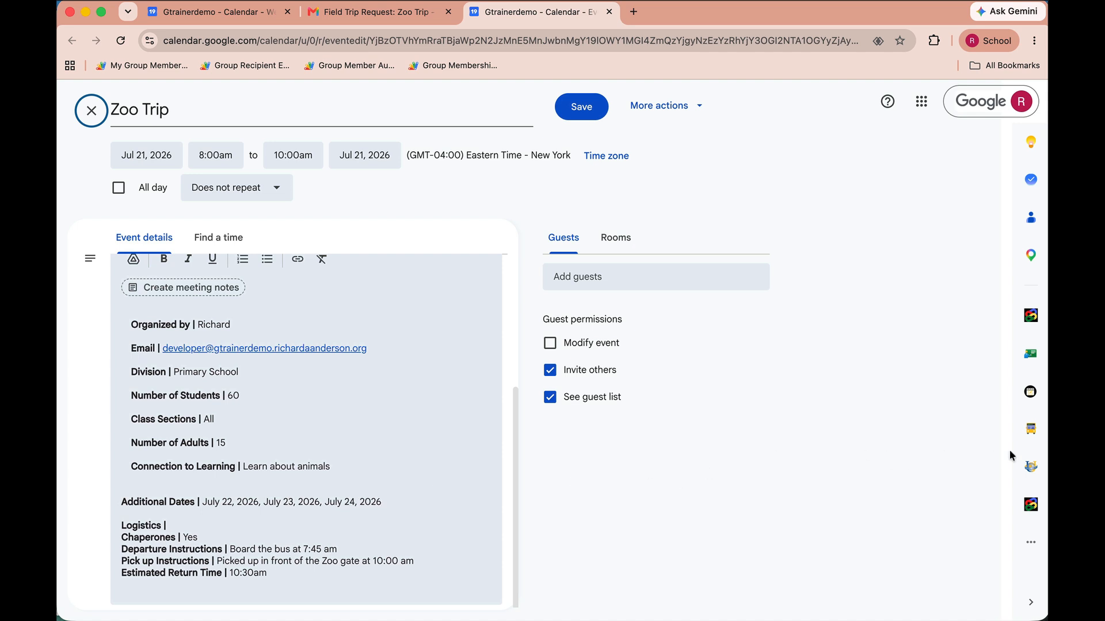
{"action": "left_click", "coordinate": [1031, 431]}
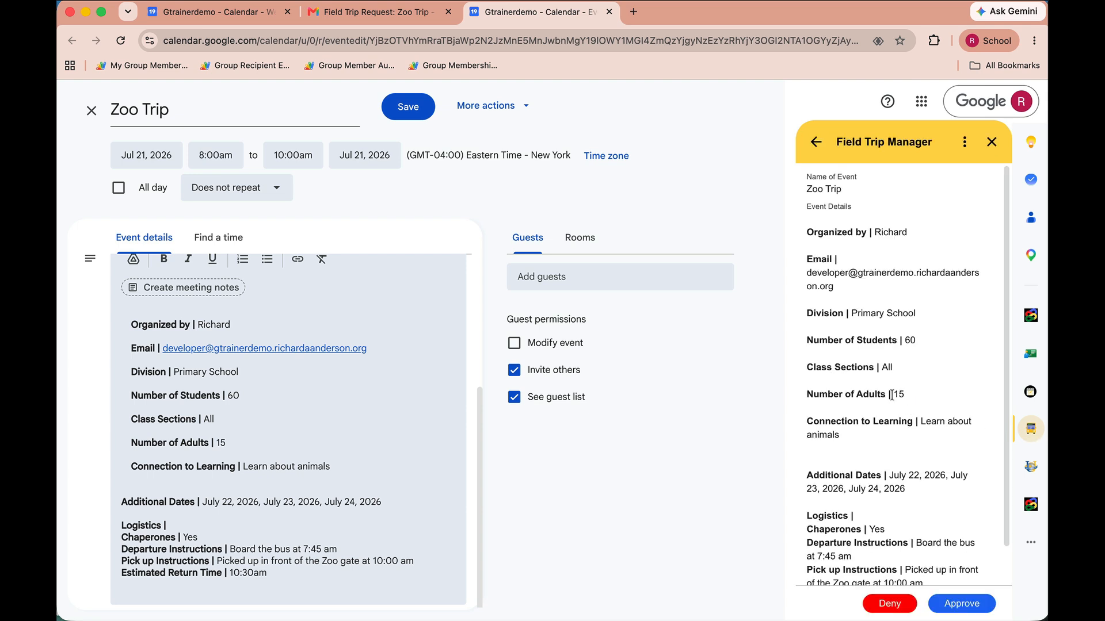
{"action": "scroll", "coordinate": [892, 395], "scroll_direction": "down", "scroll_amount": 2}
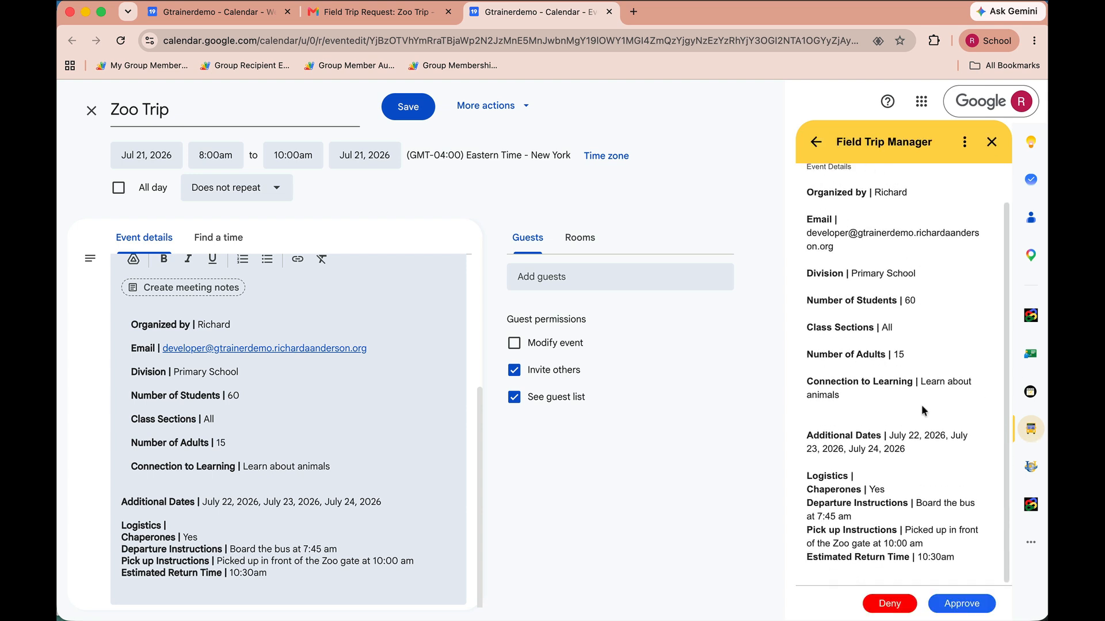
{"action": "left_click", "coordinate": [966, 608]}
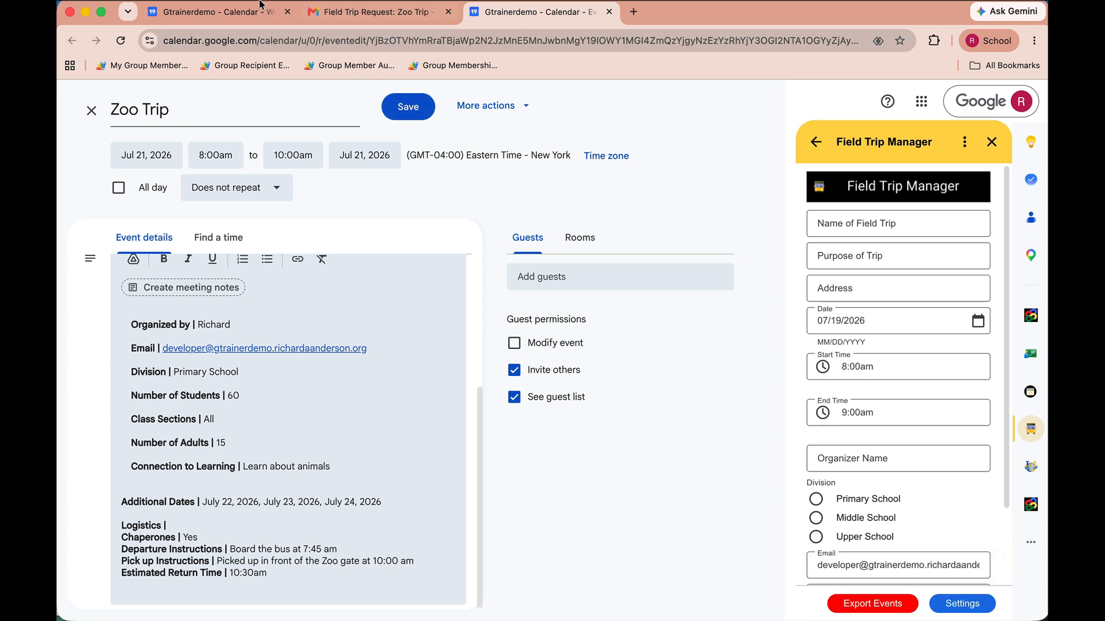
Return to the weekly calendar, reload it, and check the Zoo Trip entries against the Field Trip Requests and Primary School Field Trips calendars
{"action": "left_click", "coordinate": [235, 11]}
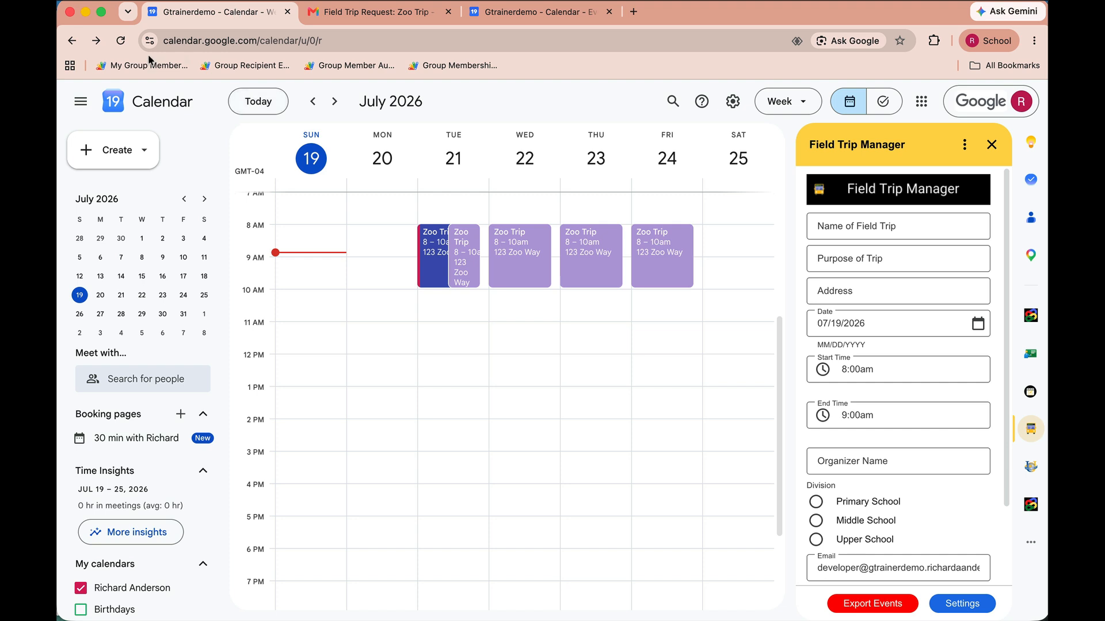
{"action": "left_click", "coordinate": [120, 41]}
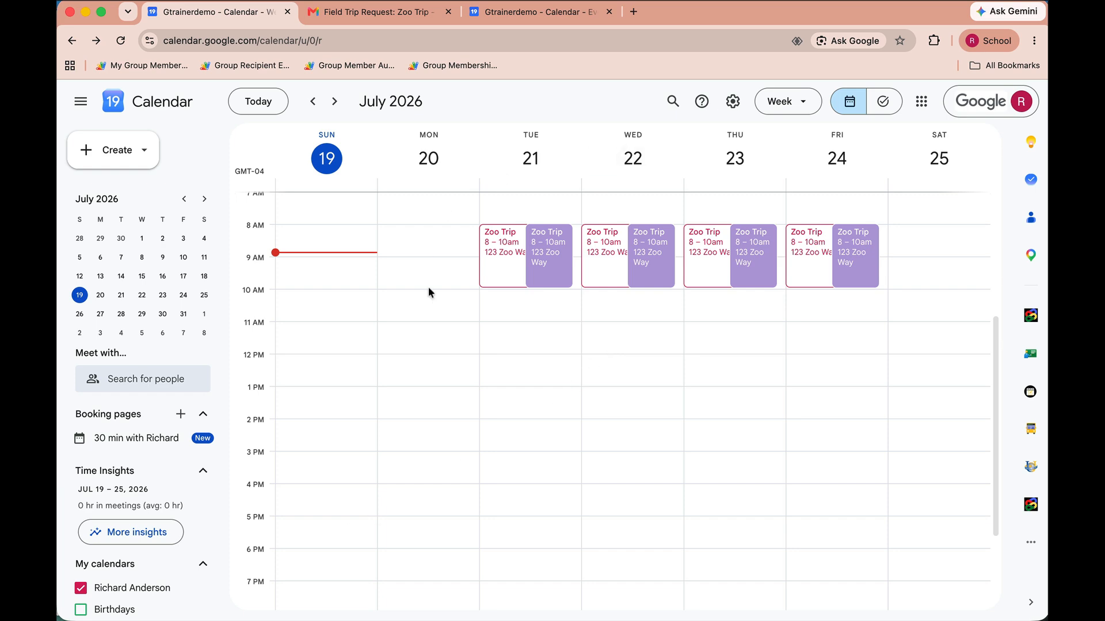
{"action": "scroll", "coordinate": [176, 574], "scroll_direction": "down", "scroll_amount": 3}
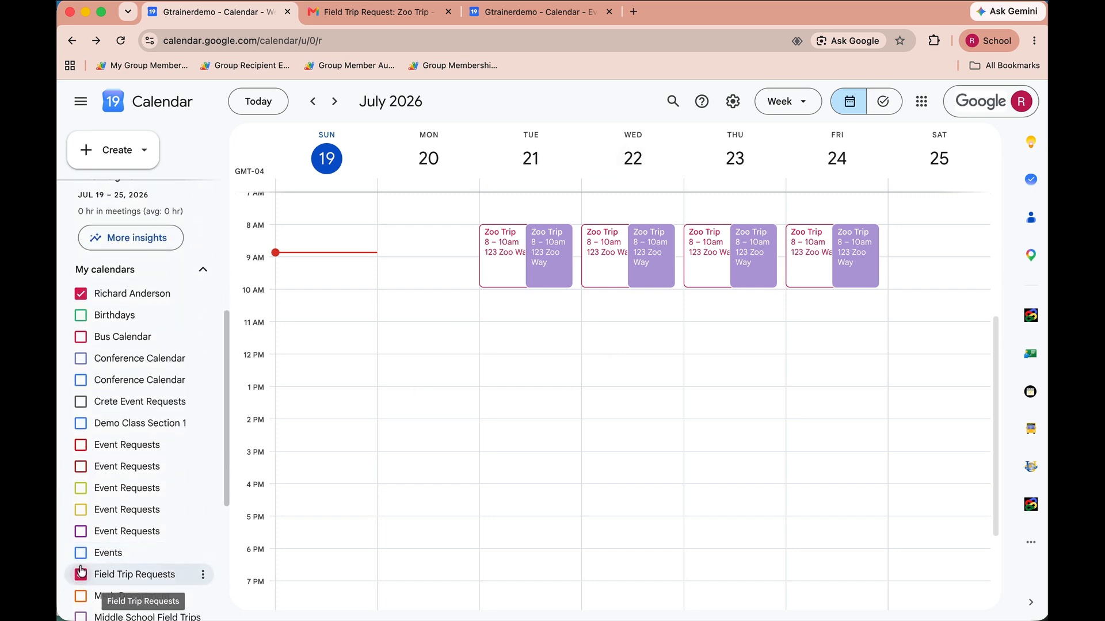
{"action": "scroll", "coordinate": [144, 576], "scroll_direction": "down", "scroll_amount": 5}
{"action": "left_click", "coordinate": [86, 426]}
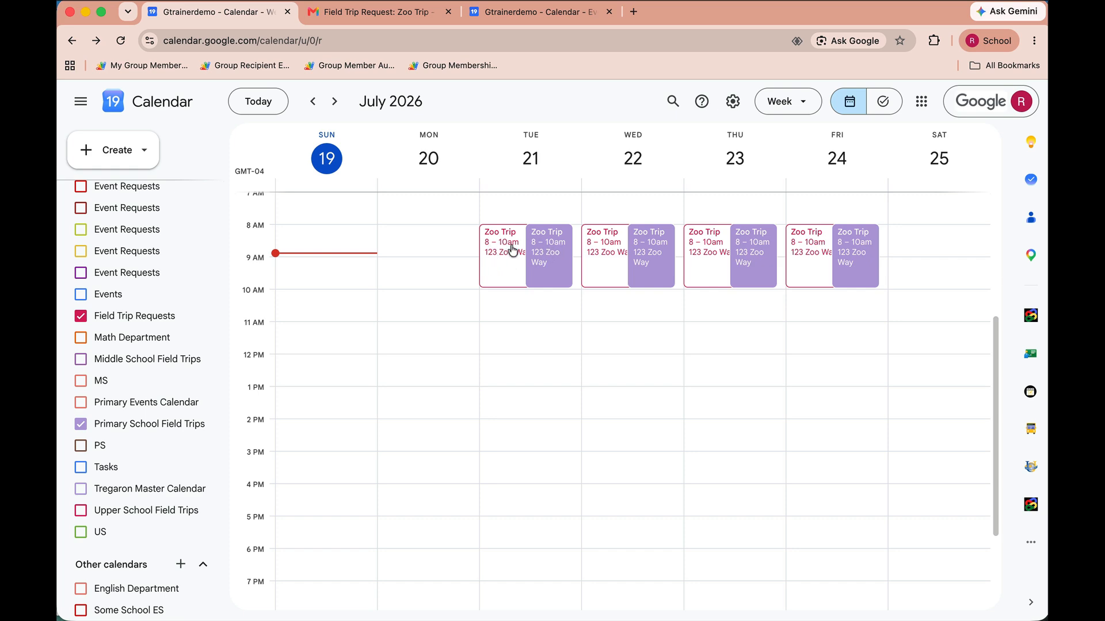
Open the Primary School Field Trips entry for the Zoo Trip on Tuesday, July 21 and read its full description
{"action": "left_click", "coordinate": [556, 252]}
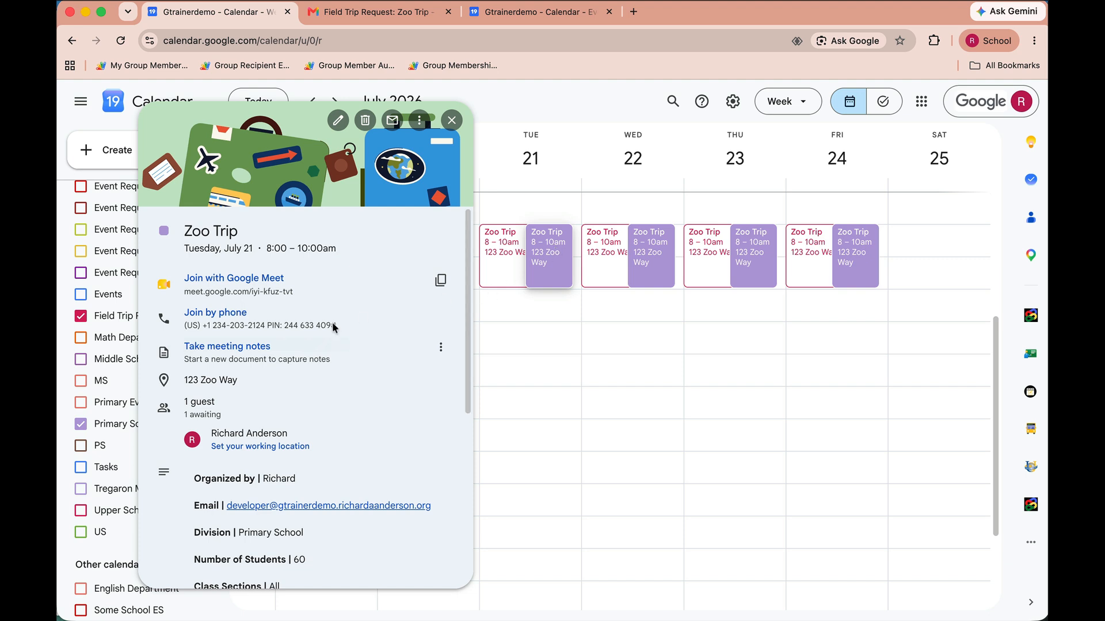
{"action": "scroll", "coordinate": [343, 404], "scroll_direction": "down", "scroll_amount": 3}
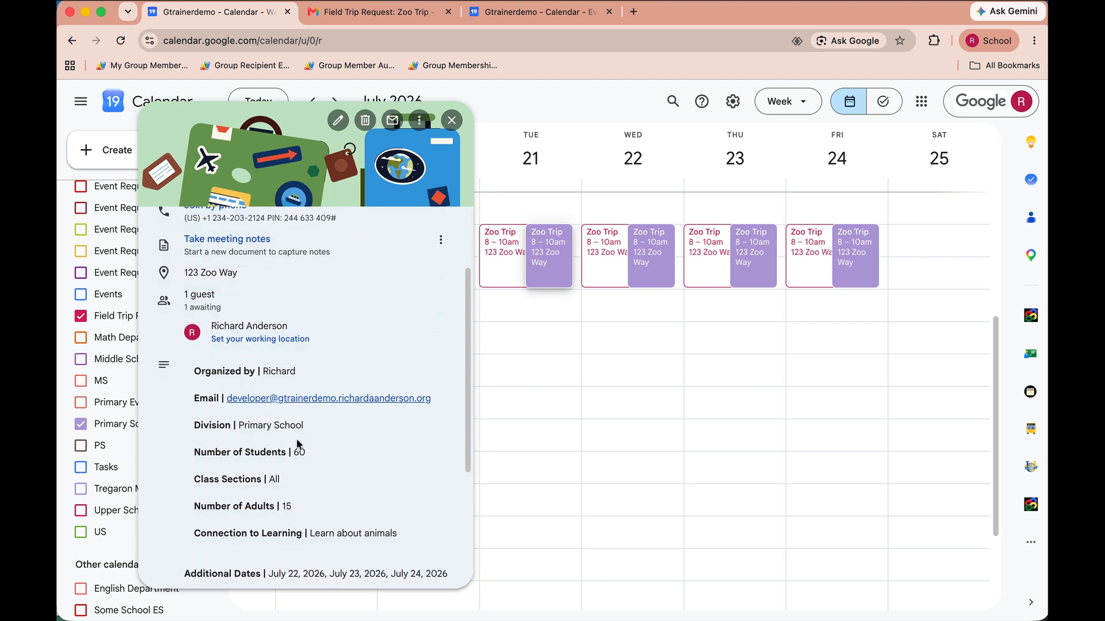
{"action": "scroll", "coordinate": [340, 509], "scroll_direction": "down", "scroll_amount": 5}
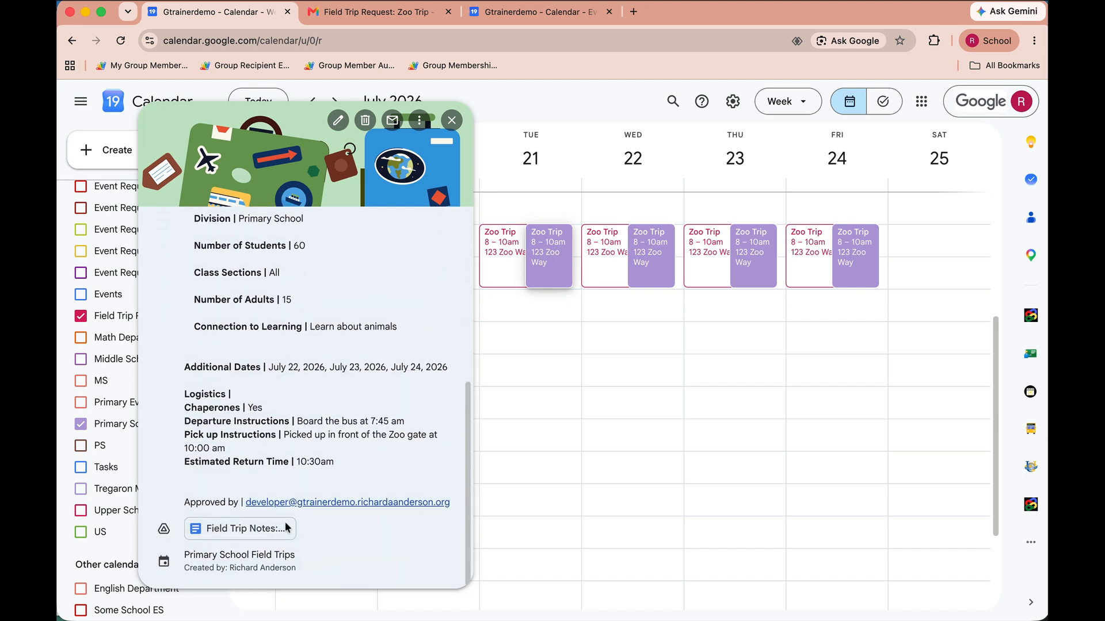
Examine the attached Field Trip Notes document's trip details, chaperone roster and emergency section, and close it and the event details
{"action": "left_click", "coordinate": [240, 529]}
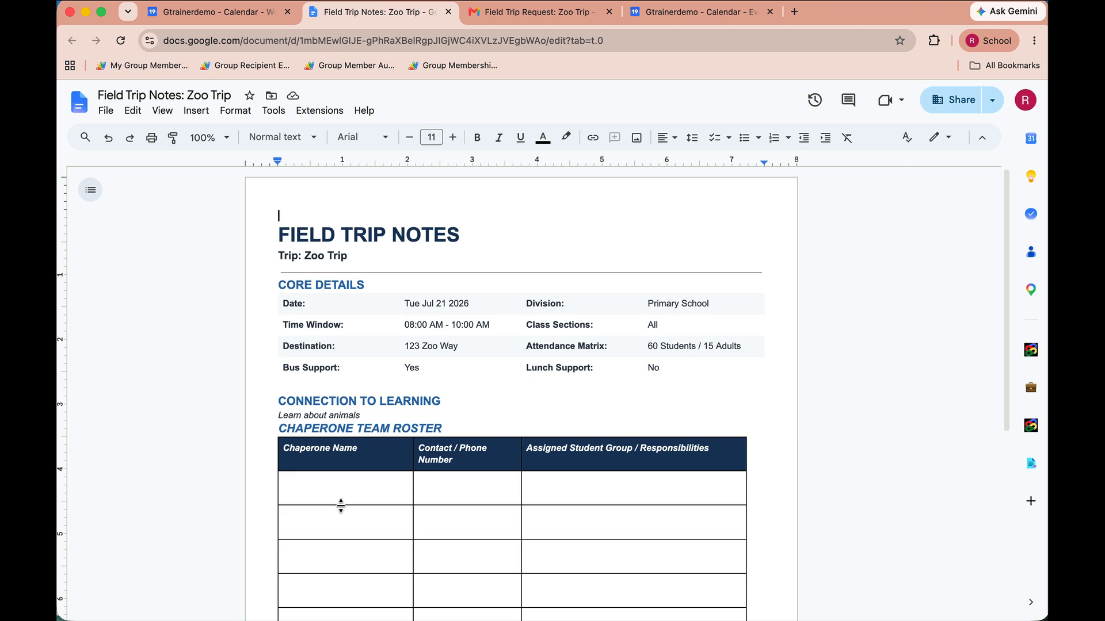
{"action": "scroll", "coordinate": [340, 506], "scroll_direction": "down", "scroll_amount": 5}
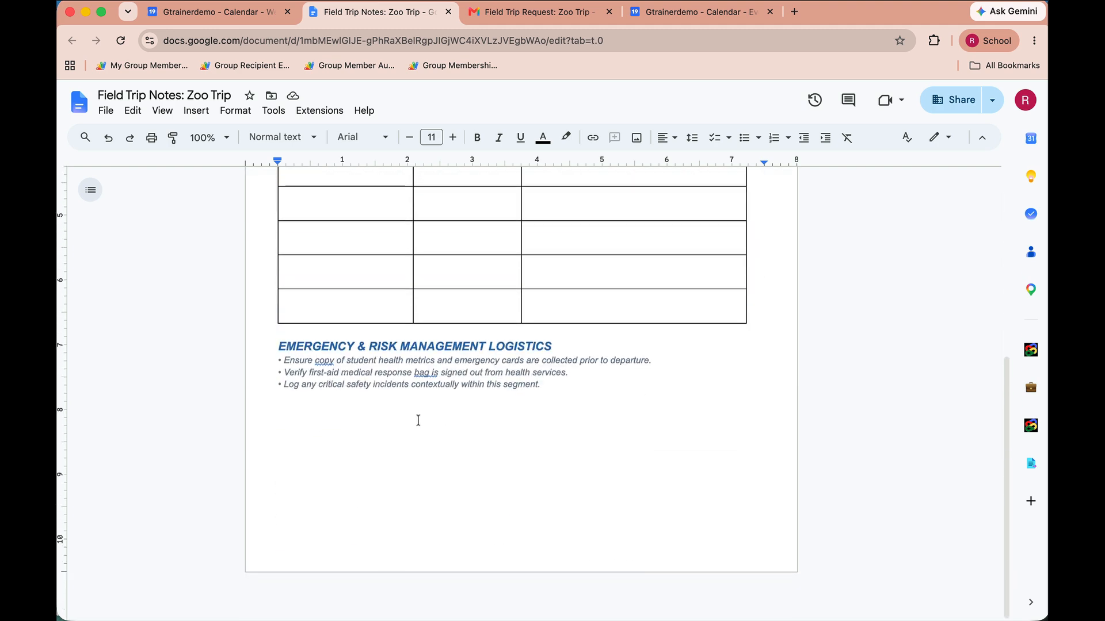
{"action": "scroll", "coordinate": [419, 423], "scroll_direction": "up", "scroll_amount": 2}
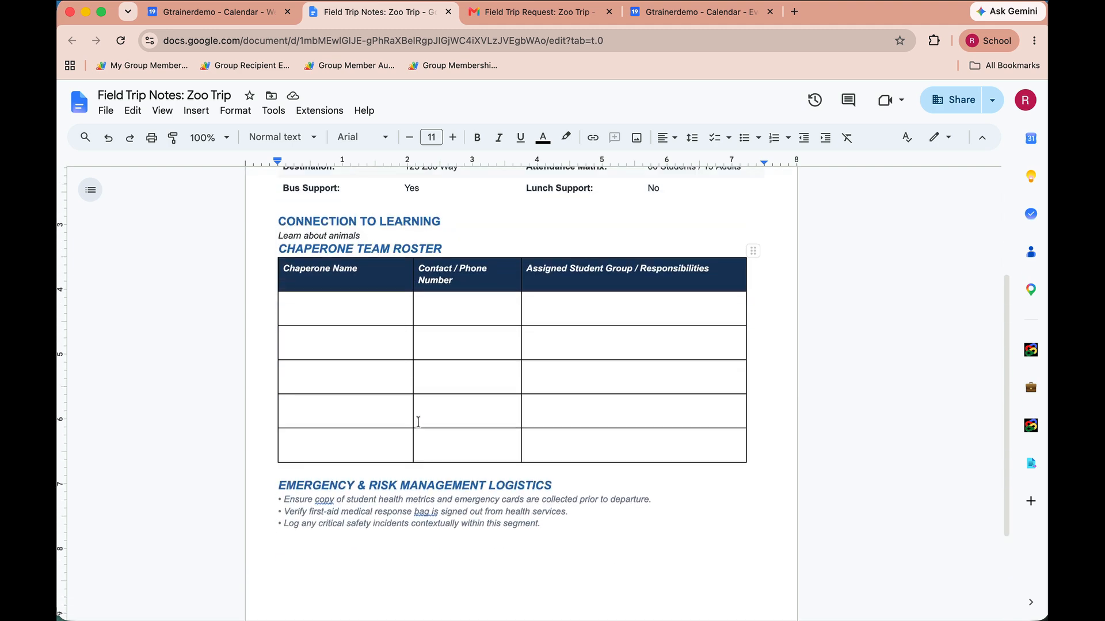
{"action": "scroll", "coordinate": [419, 423], "scroll_direction": "up", "scroll_amount": 3}
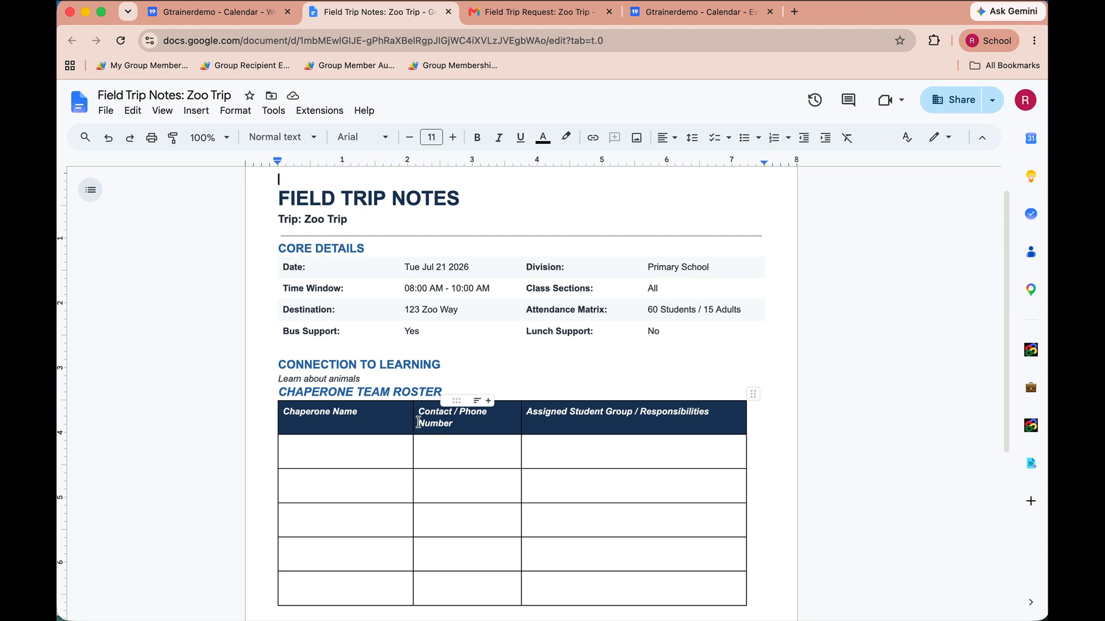
{"action": "left_click", "coordinate": [448, 11]}
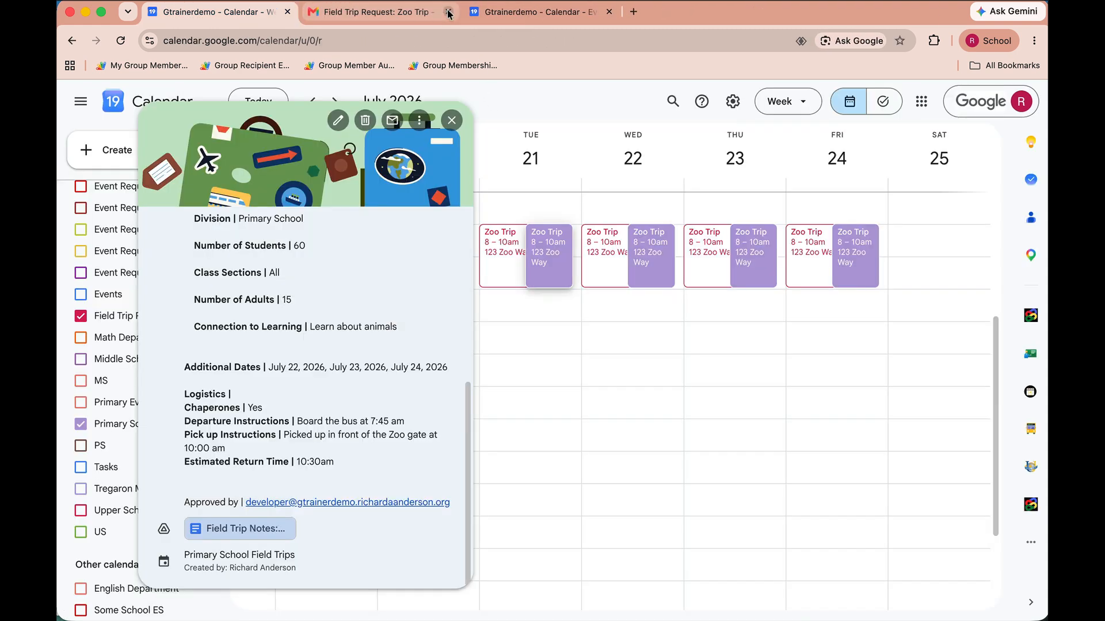
{"action": "left_click", "coordinate": [452, 119]}
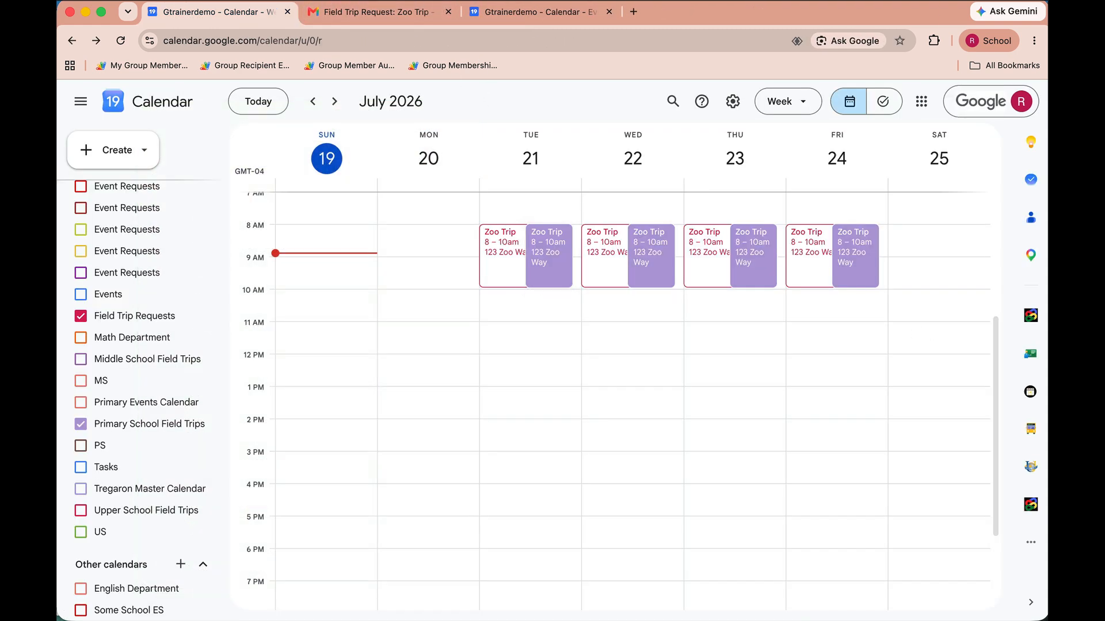
Open the event export in the Field Trip Manager add-on and choose the Primary School Field Trips calendar as its source
{"action": "left_click", "coordinate": [1031, 433]}
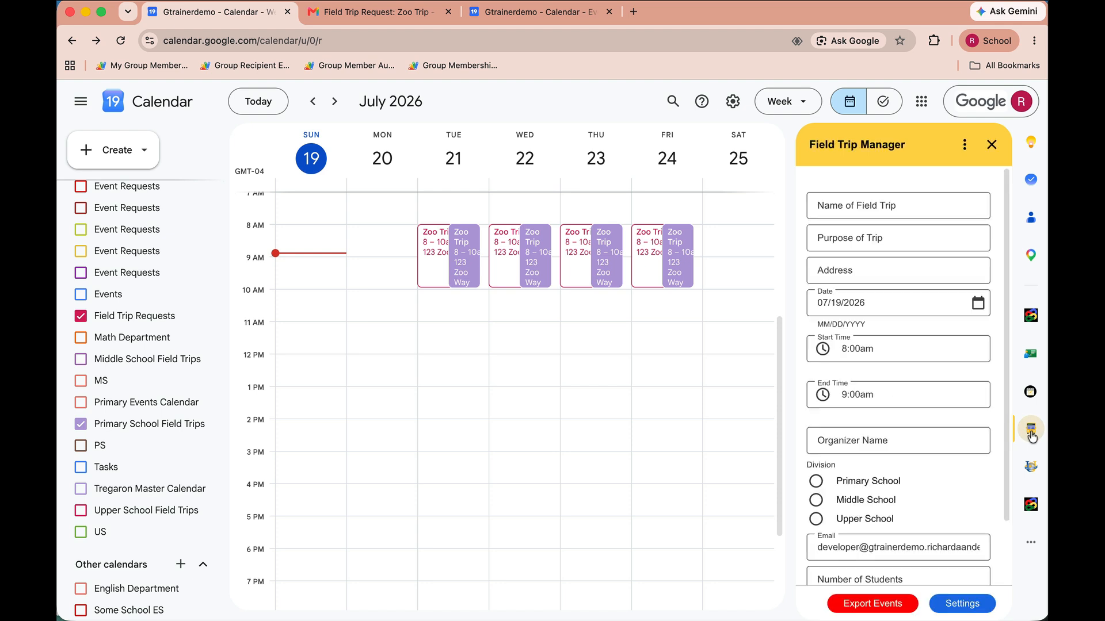
{"action": "left_click", "coordinate": [882, 609]}
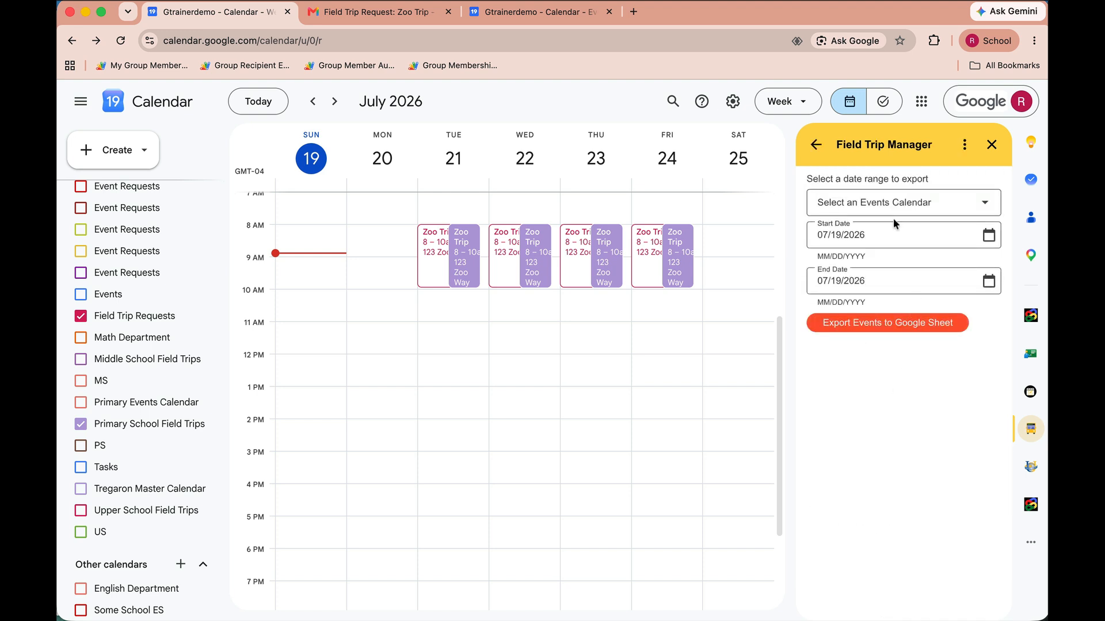
{"action": "left_click", "coordinate": [986, 202]}
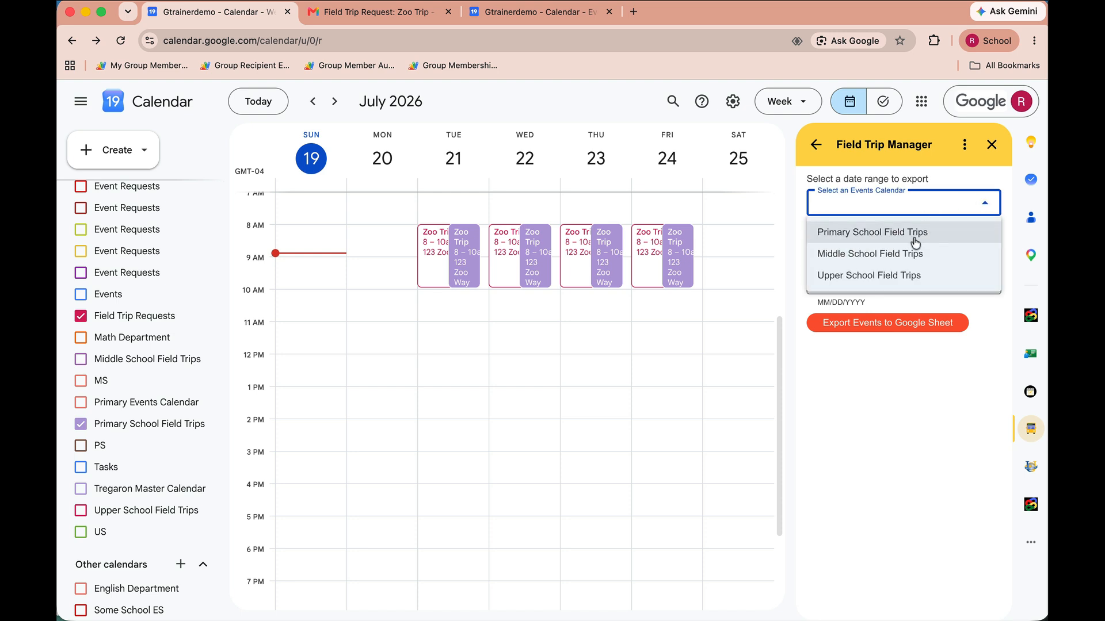
{"action": "left_click", "coordinate": [912, 235]}
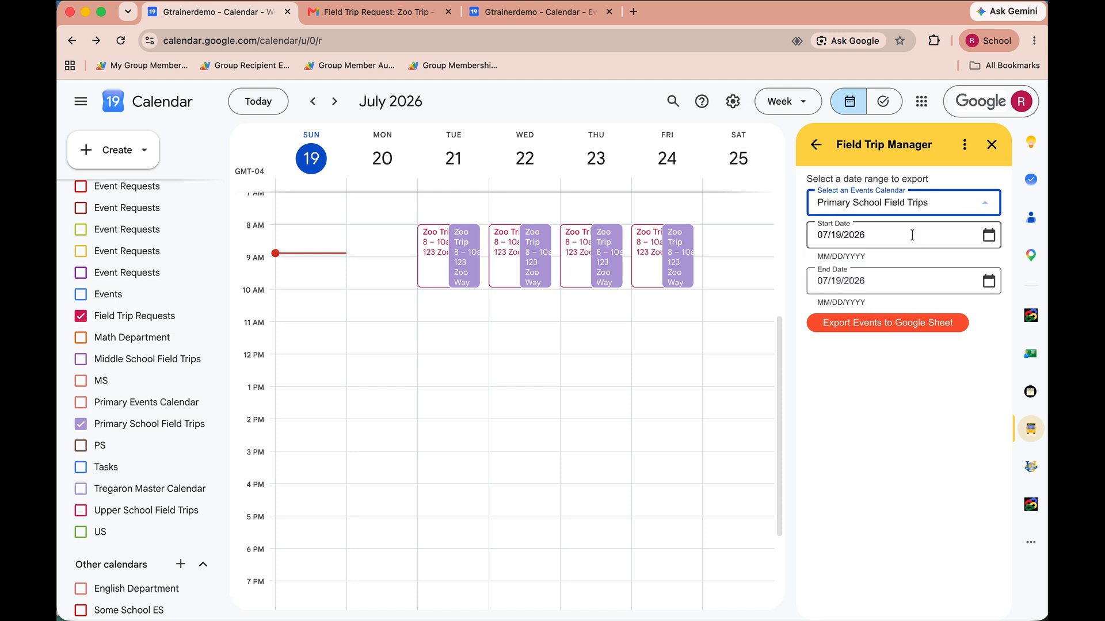
Set the export date range to start on 07/20/2026 and end on 07/24/2026
{"action": "left_click", "coordinate": [990, 236]}
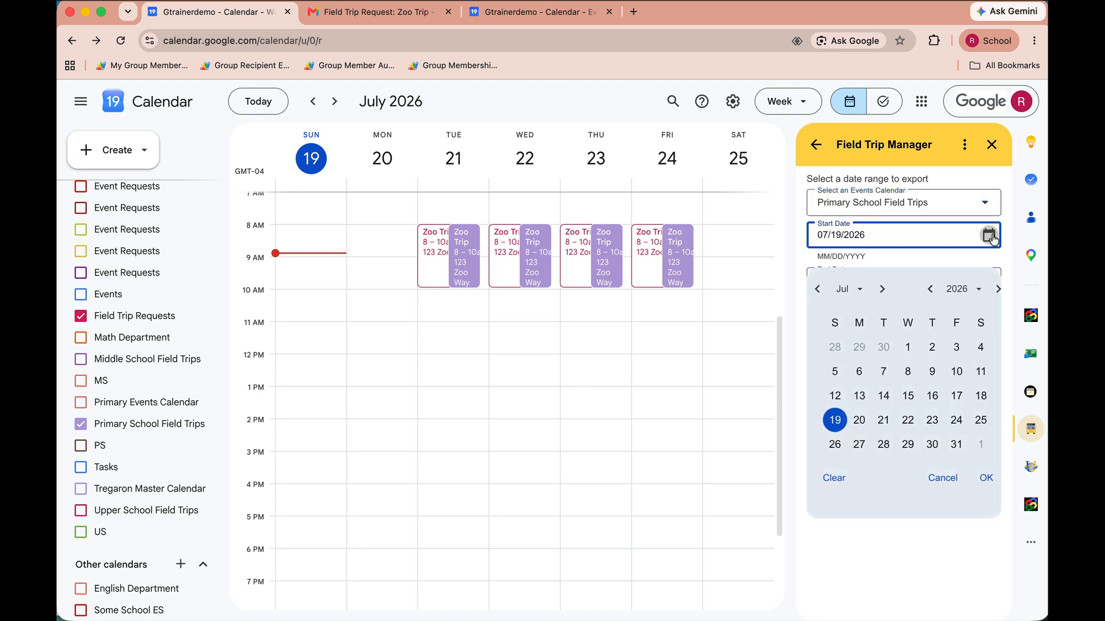
{"action": "left_click", "coordinate": [859, 420]}
{"action": "left_click", "coordinate": [986, 477]}
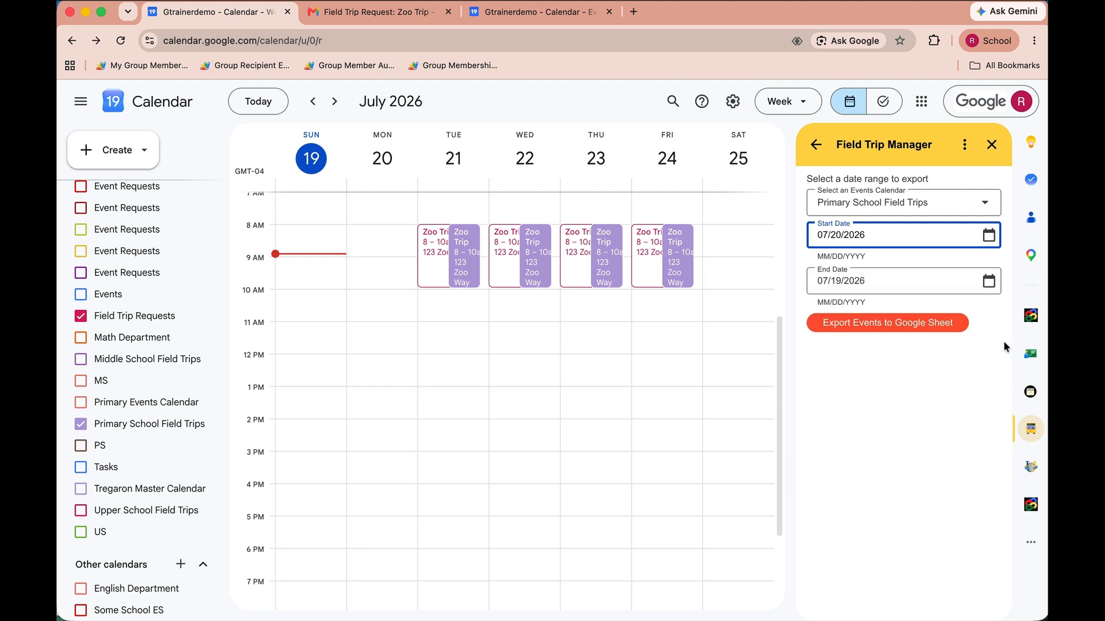
{"action": "left_click", "coordinate": [990, 282]}
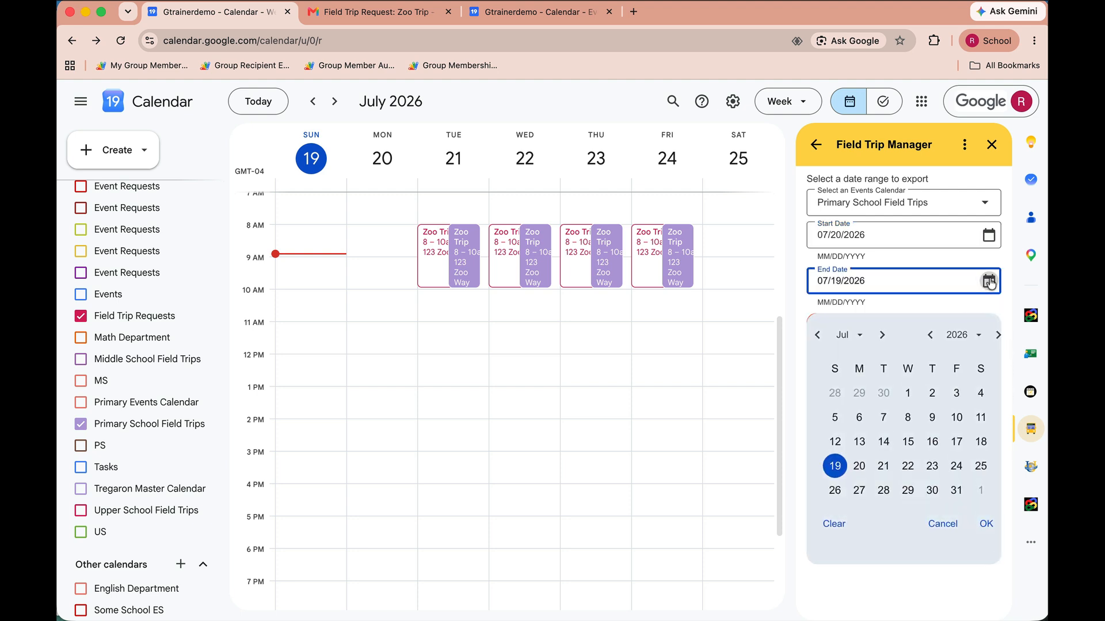
{"action": "left_click", "coordinate": [956, 467]}
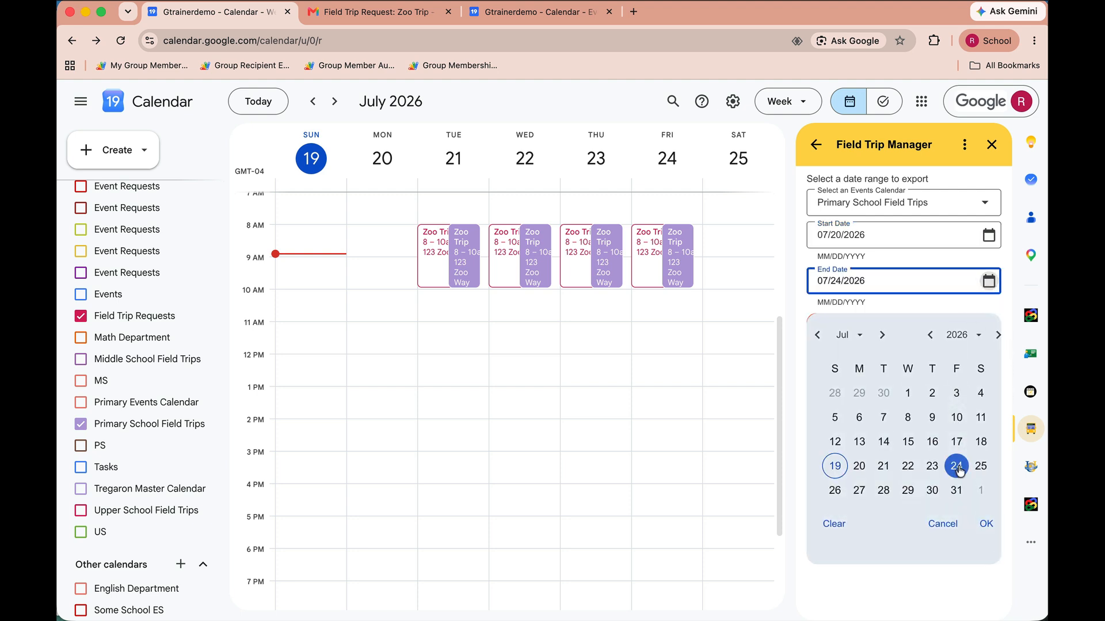
{"action": "left_click", "coordinate": [986, 525]}
Export the events to a Google Sheet, open it, and review the Zoo Trip rows across all columns
{"action": "left_click", "coordinate": [882, 325]}
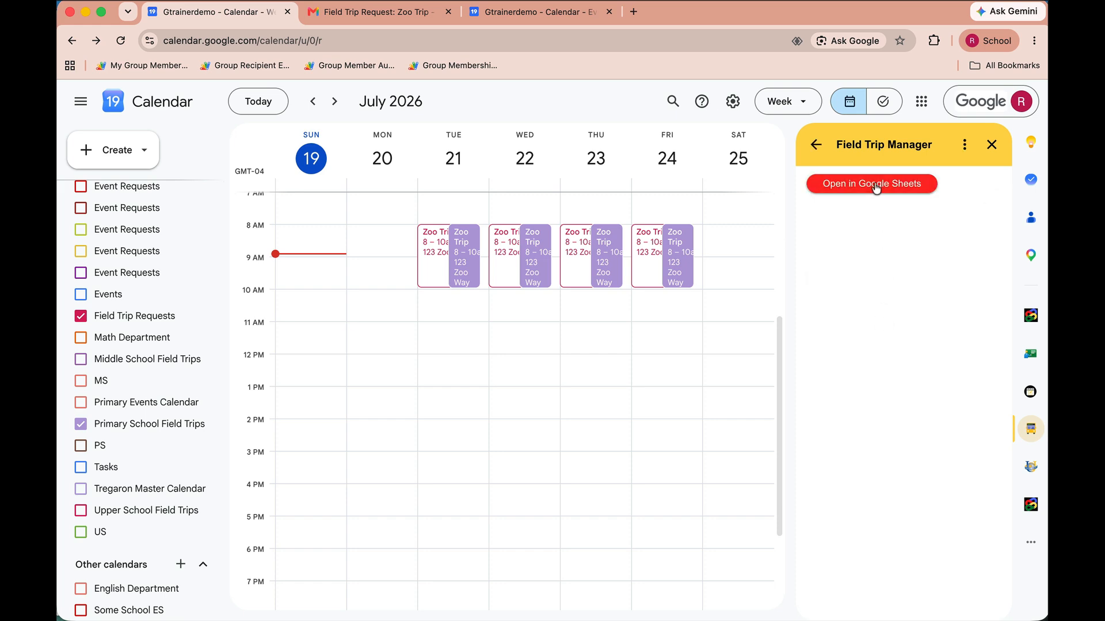
{"action": "left_click", "coordinate": [874, 184]}
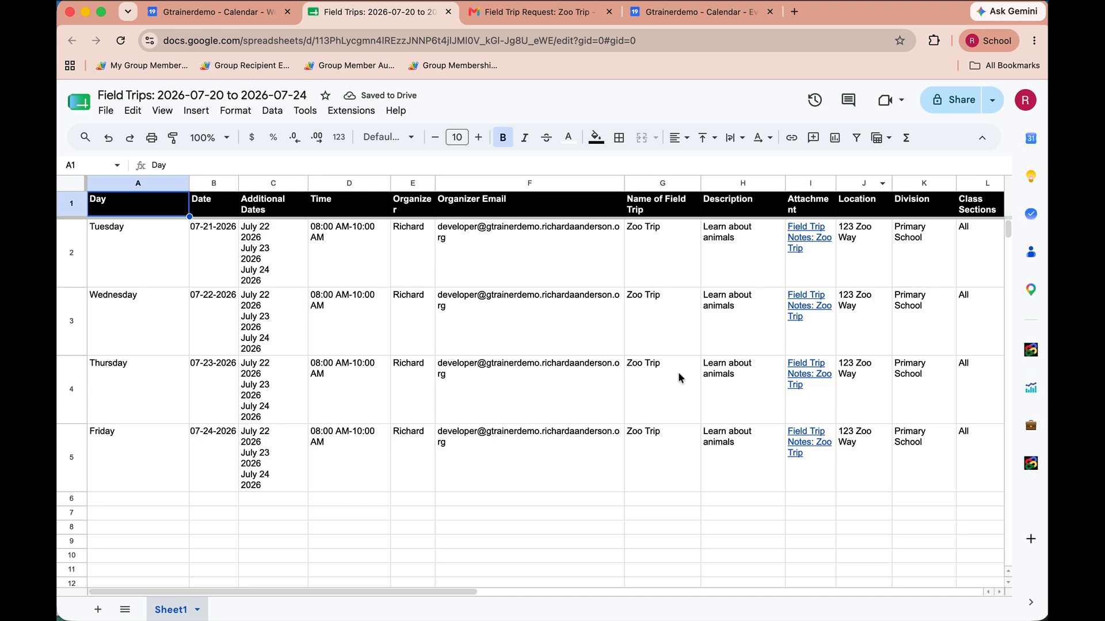
{"action": "scroll", "coordinate": [682, 376], "scroll_direction": "down", "scroll_amount": 1}
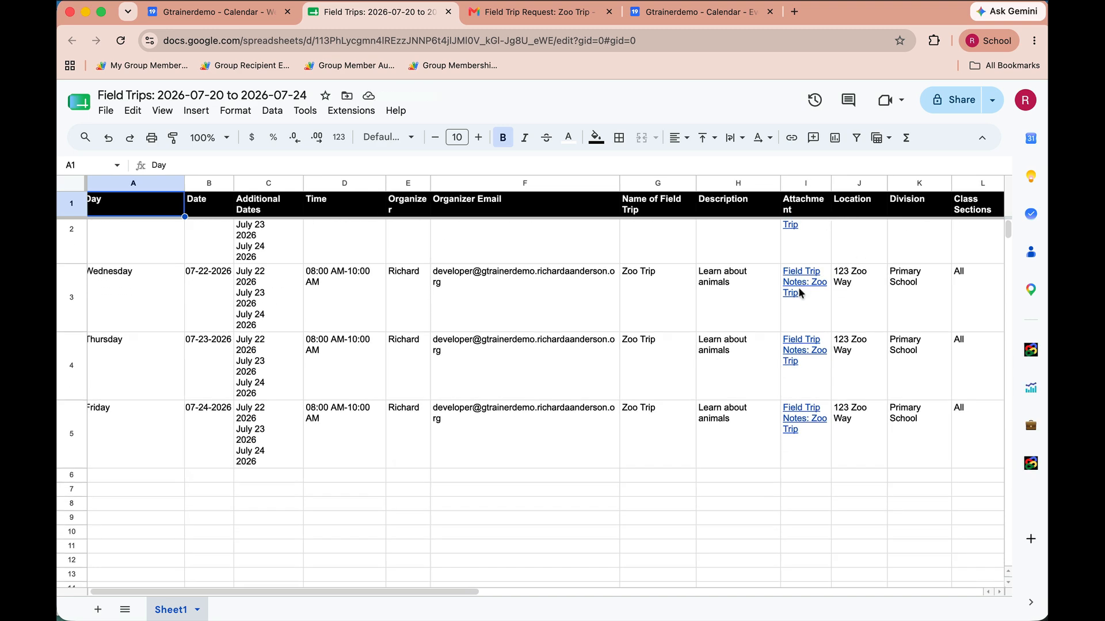
{"action": "scroll", "coordinate": [723, 397], "scroll_direction": "right", "scroll_amount": 10}
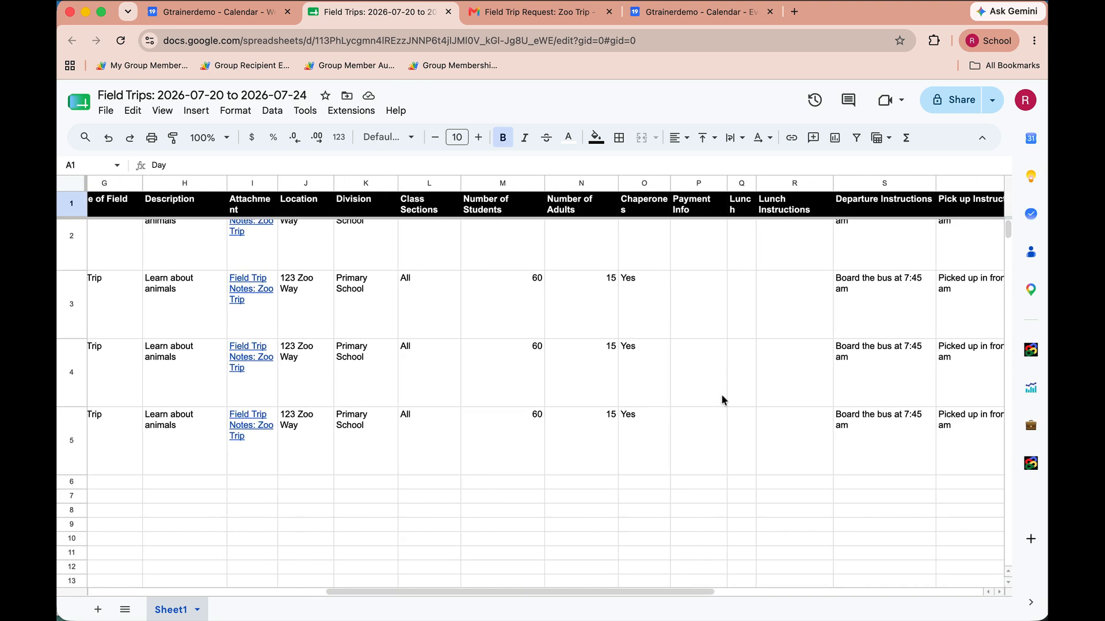
{"action": "scroll", "coordinate": [723, 400], "scroll_direction": "up", "scroll_amount": 1}
{"action": "scroll", "coordinate": [723, 400], "scroll_direction": "left", "scroll_amount": 10}
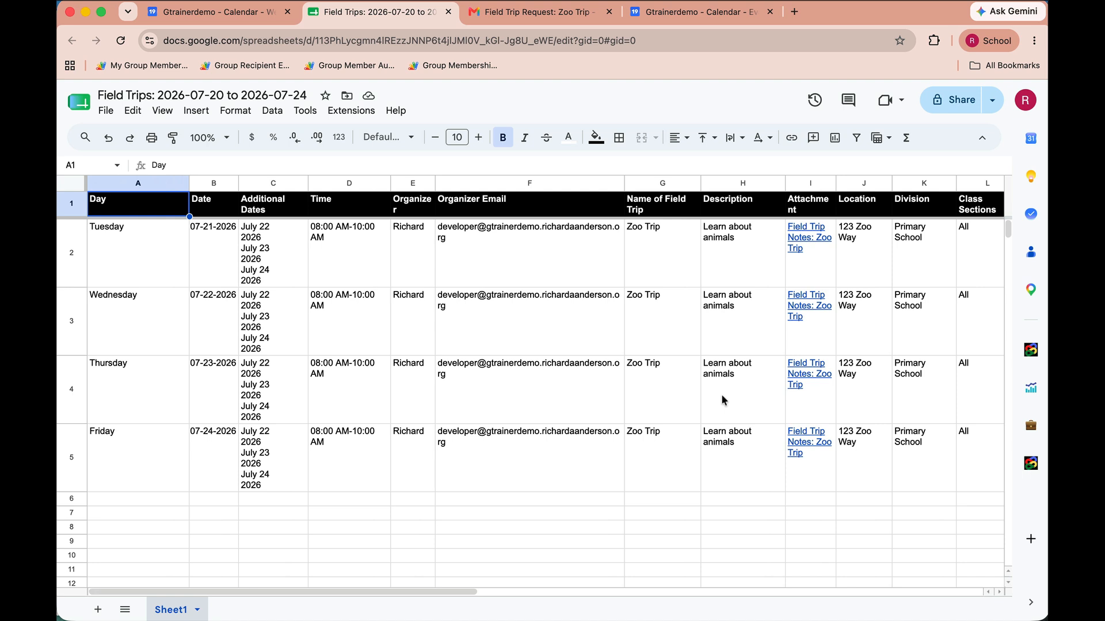